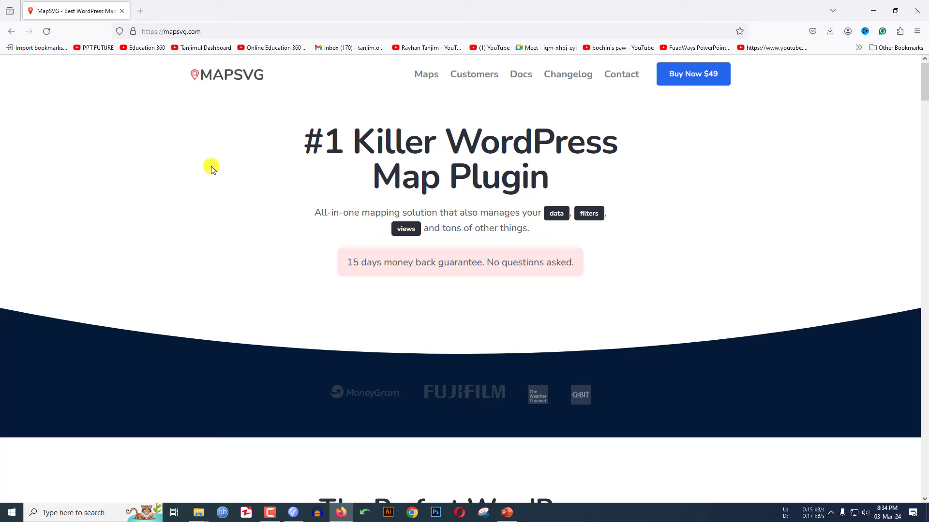
- Browse MapSVG's maps of countries to the Mexico map page
left_click(420, 75)
scroll(309, 203, "down", 2)
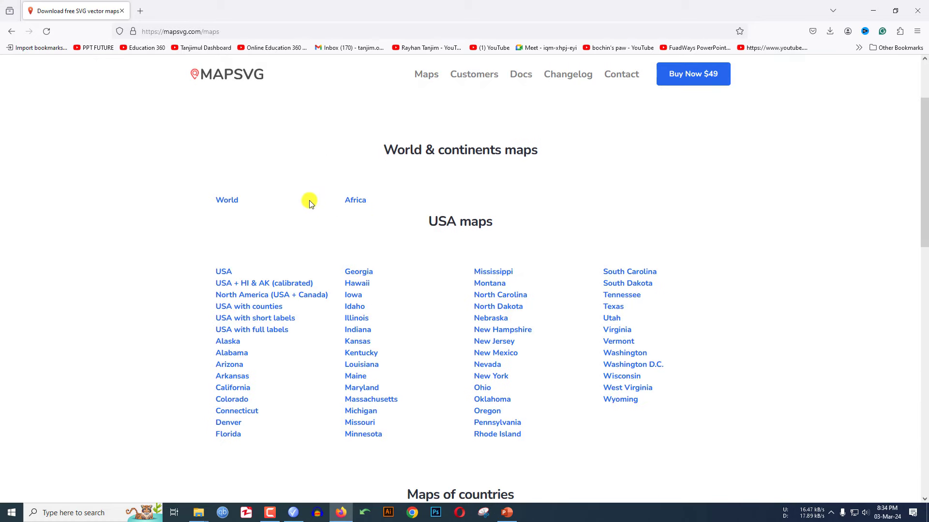
scroll(560, 240, "down", 4)
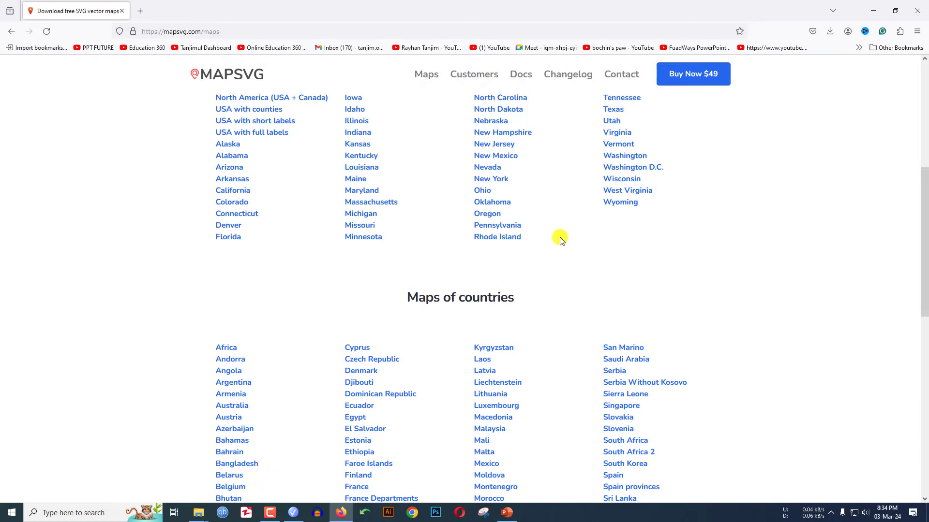
scroll(559, 240, "down", 1)
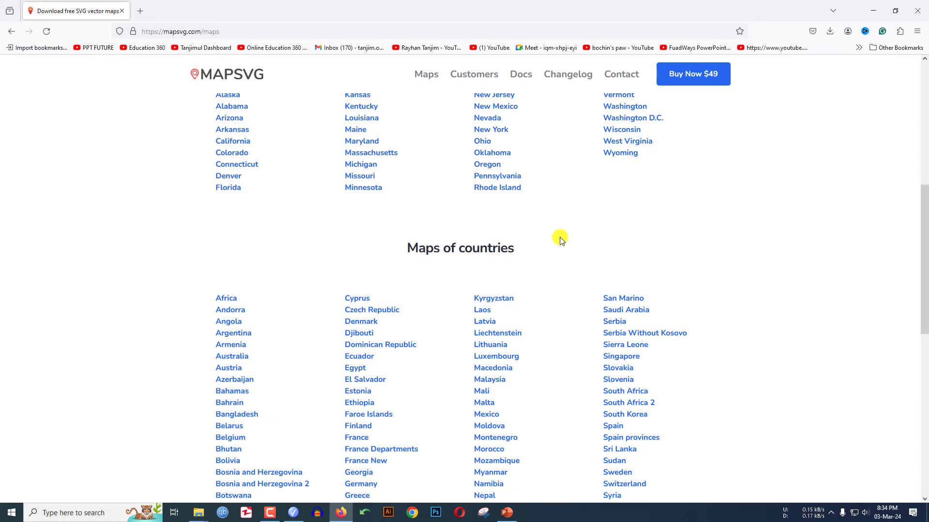
left_click(486, 414)
scroll(489, 414, "down", 1)
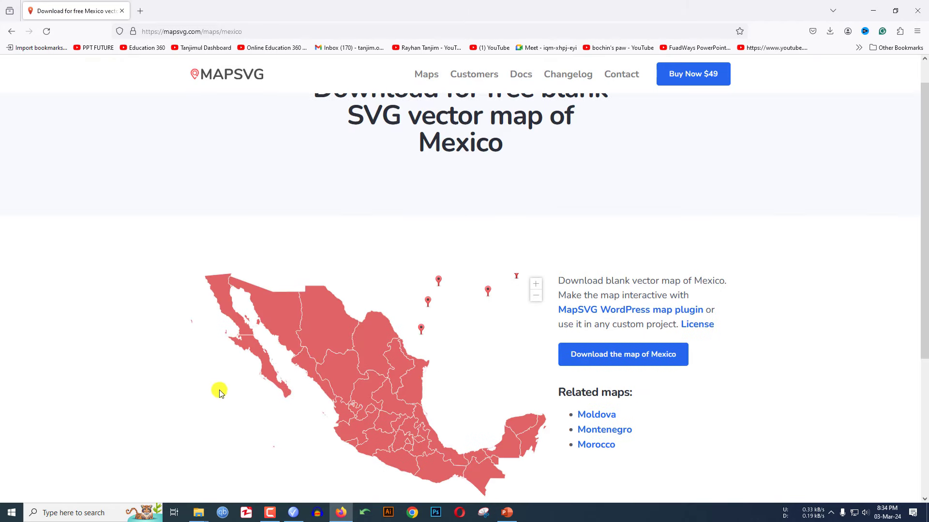
scroll(182, 359, "down", 2)
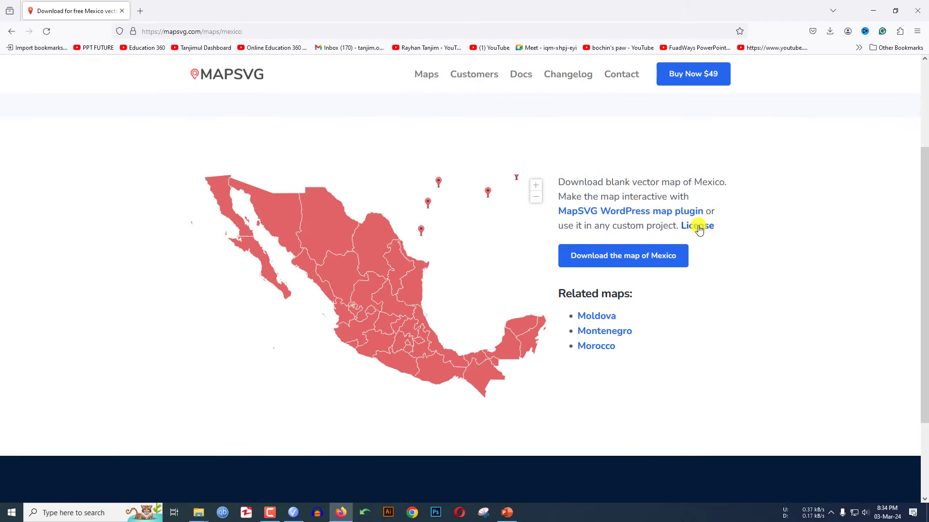
- Check the map's license terms, then download the blank Mexico SVG as mexico(1).svg
left_click(697, 229)
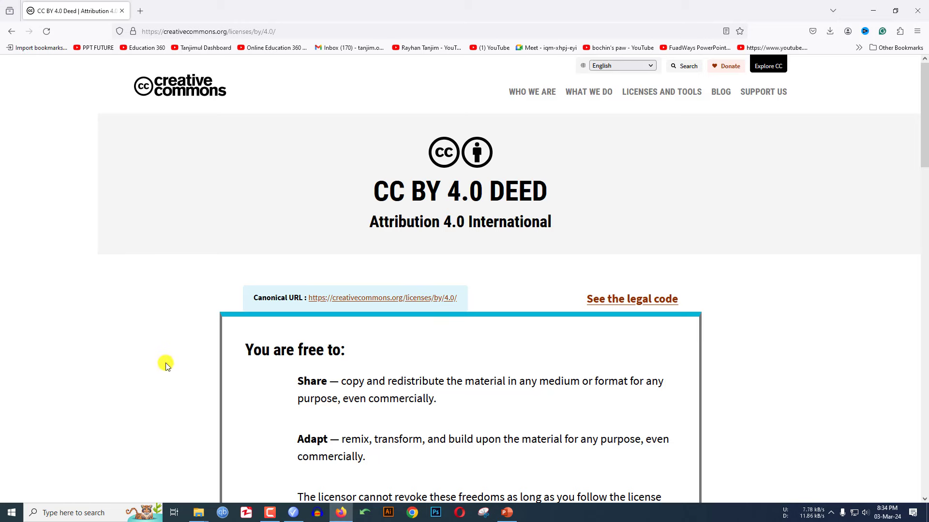
left_click(11, 34)
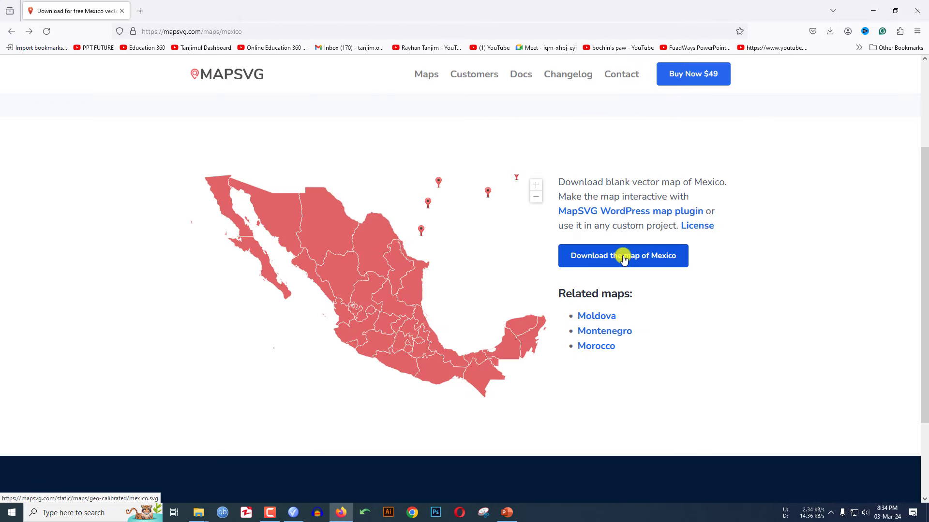
left_click(624, 261)
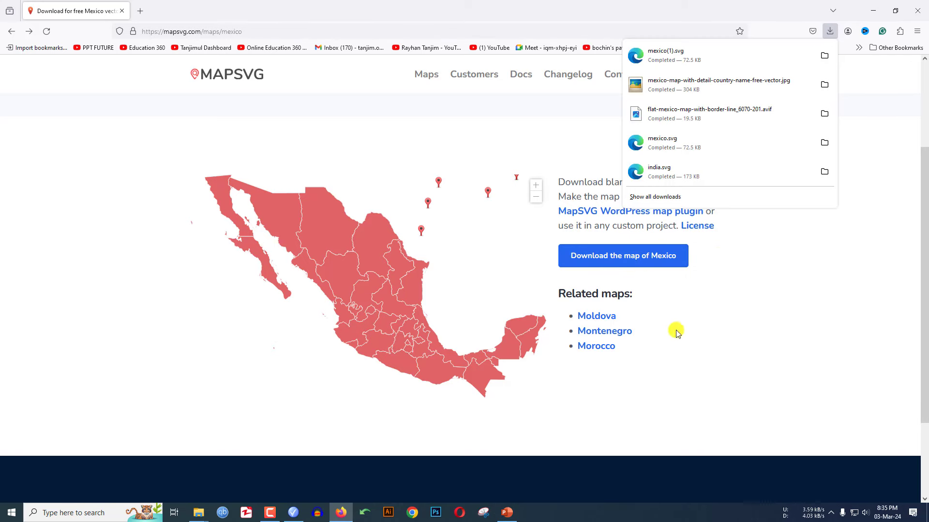
key("alt+Tab")
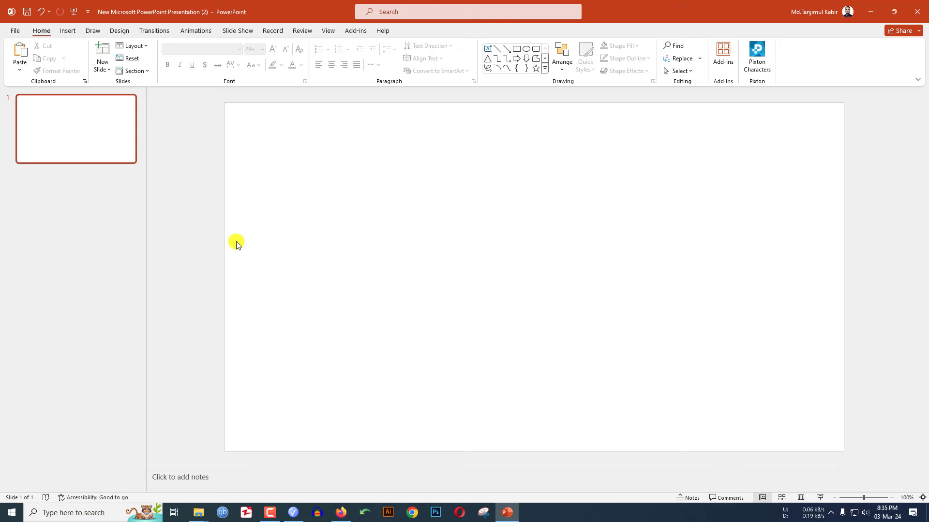
- Drag mexico(1).svg from the Downloads folder onto the blank PowerPoint slide
left_click(873, 10)
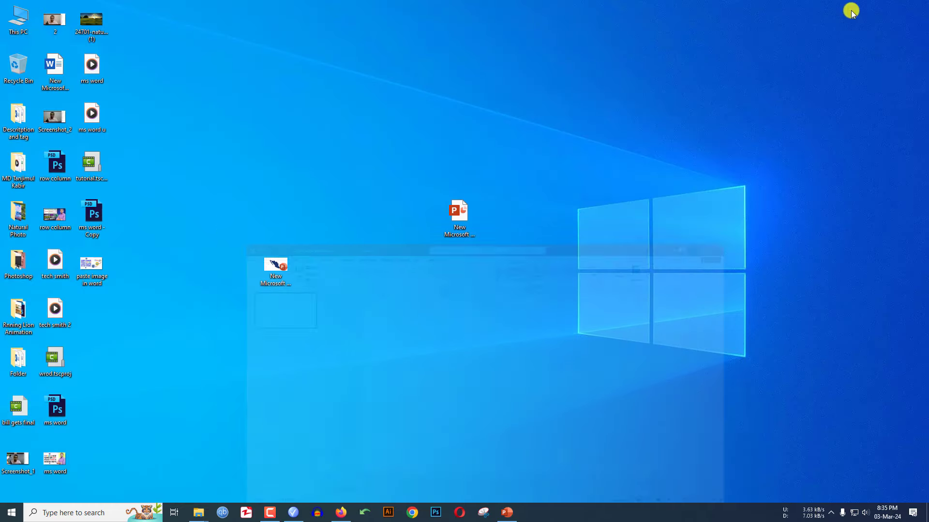
double_click(13, 23)
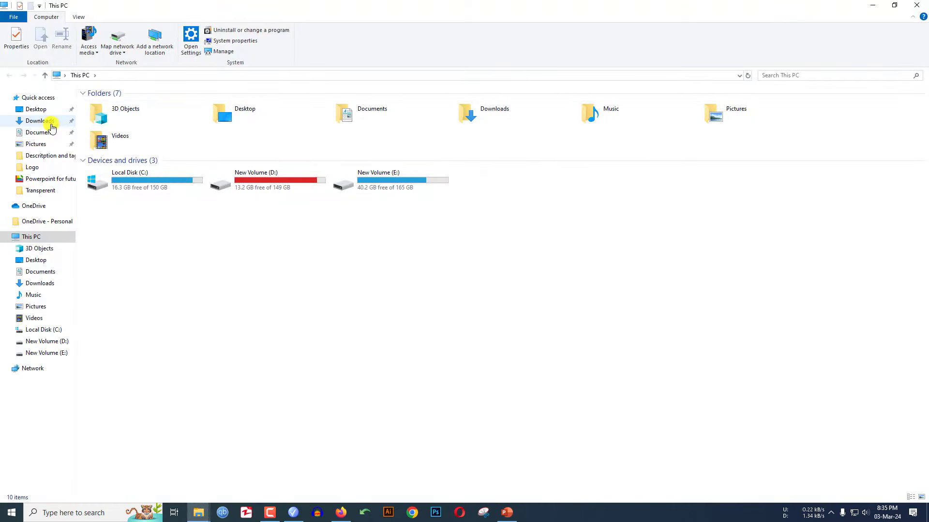
left_click(40, 121)
left_click_drag(121, 151, 452, 271)
- Convert the inserted Mexico map into editable shapes and select all the states
right_click(494, 219)
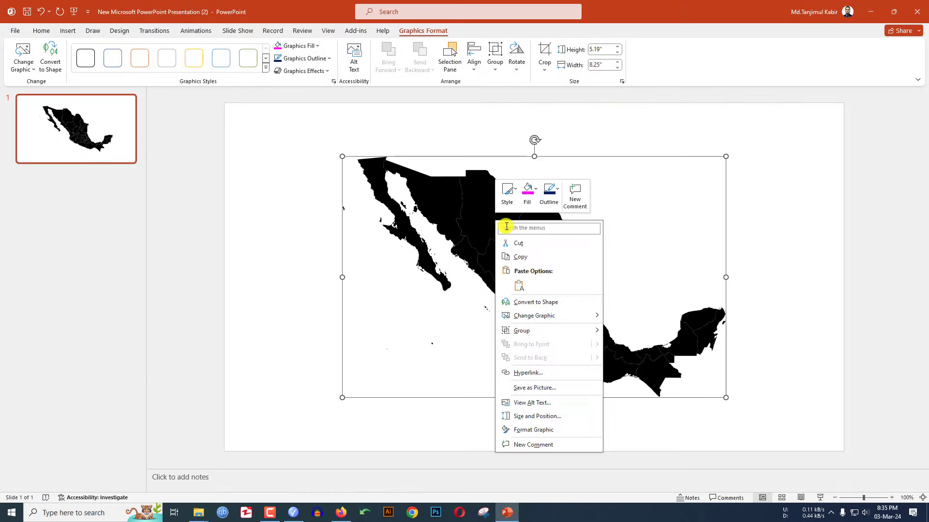
left_click(536, 304)
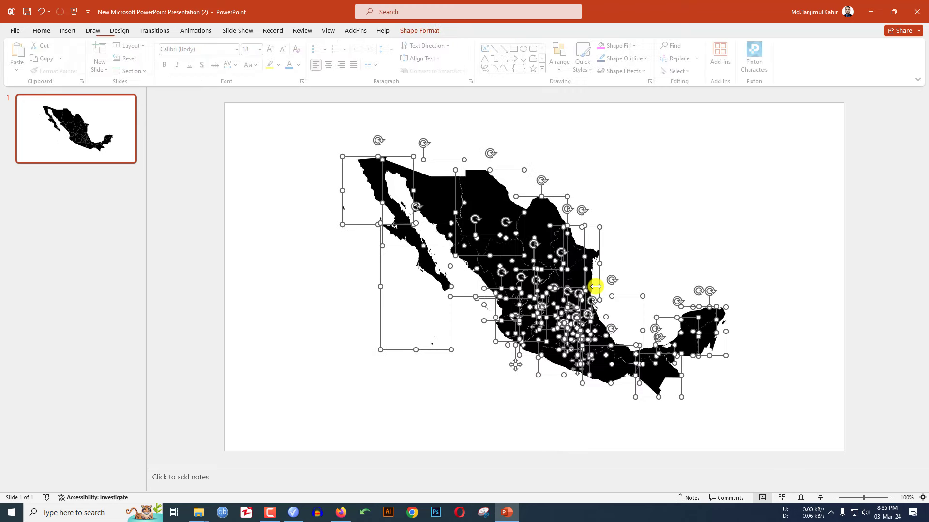
left_click(695, 235)
left_click_drag(275, 123, 847, 484)
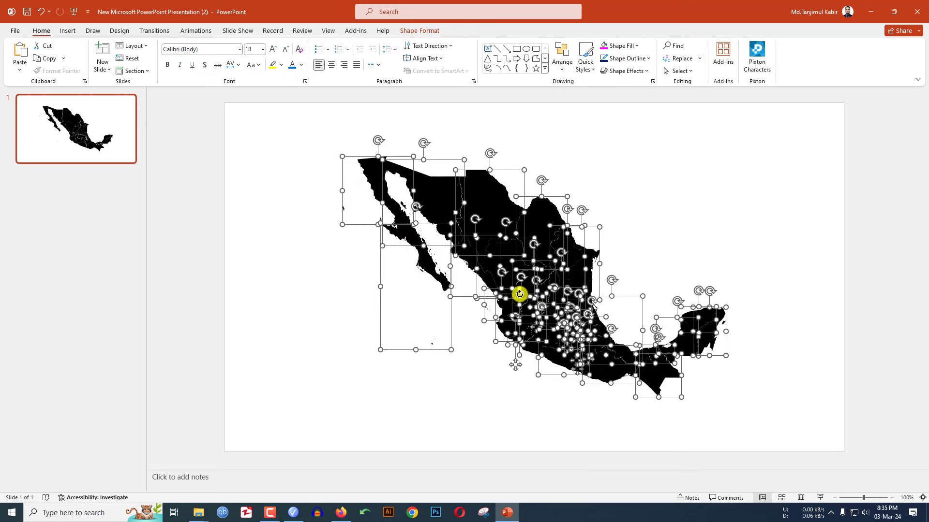
- Fill all the state shapes dark navy blue and group them into one object
left_click(414, 32)
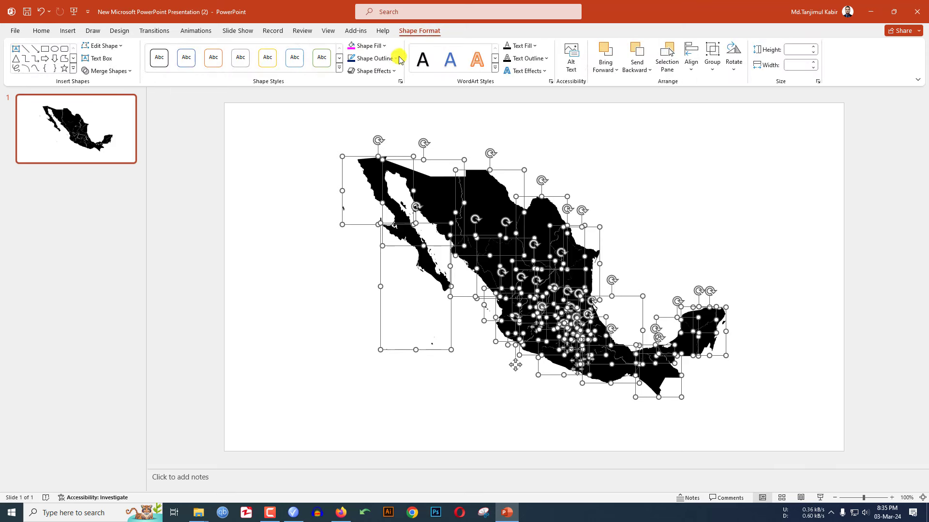
left_click(383, 46)
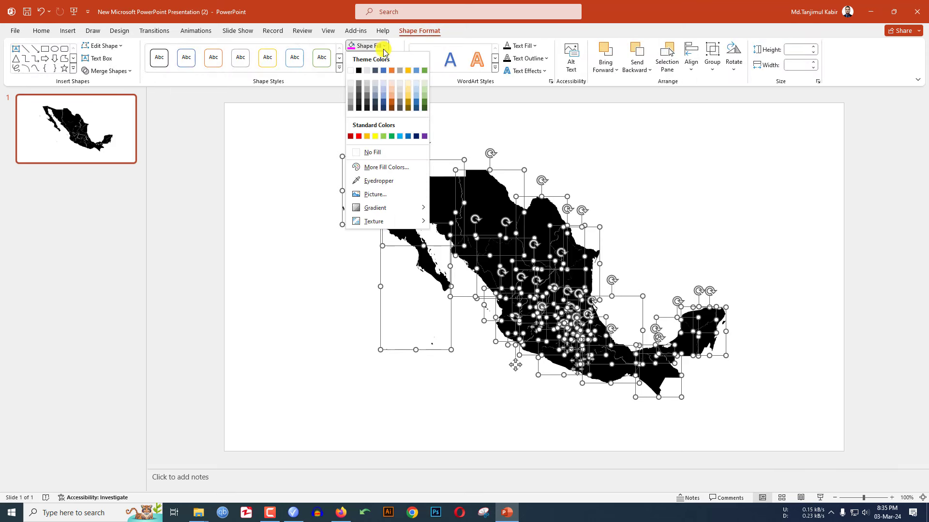
left_click(416, 138)
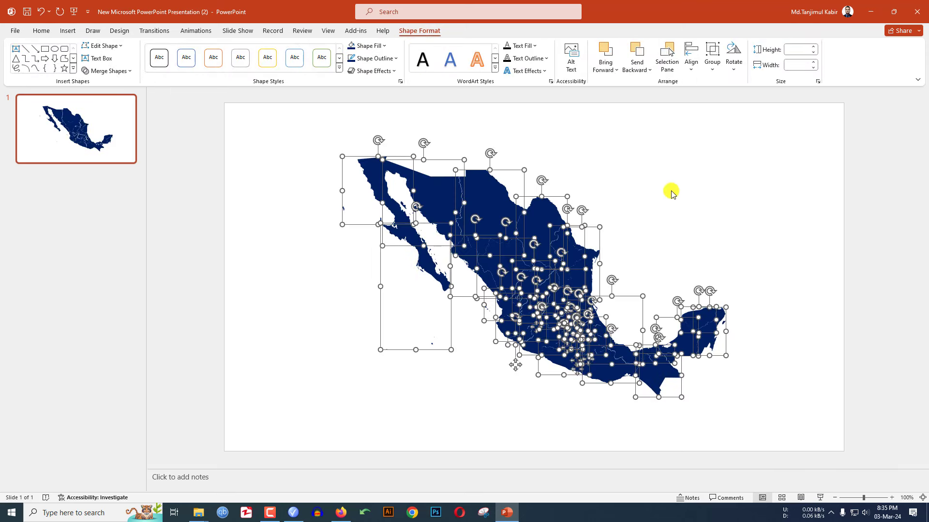
key("ctrl+g")
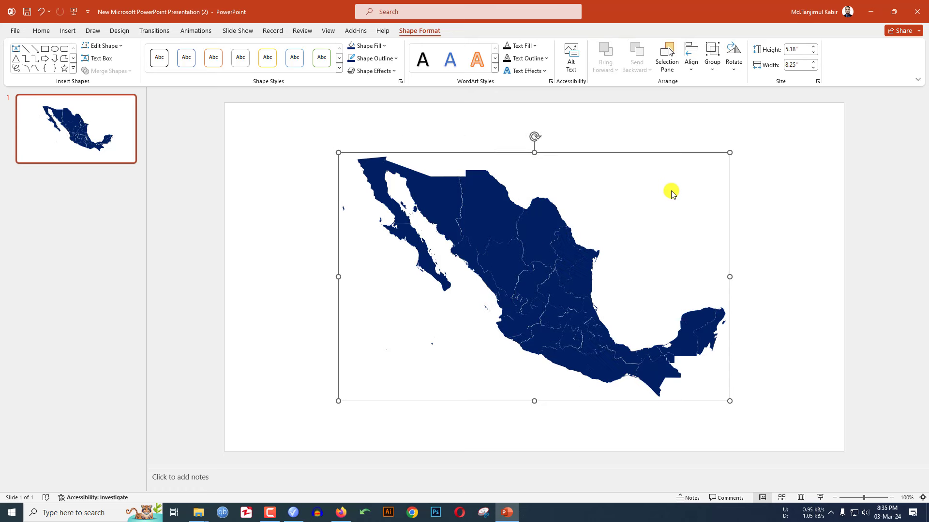
right_click(98, 127)
- Duplicate slide 1, then enlarge the map on the new slide 2 and move it higher
right_click(62, 118)
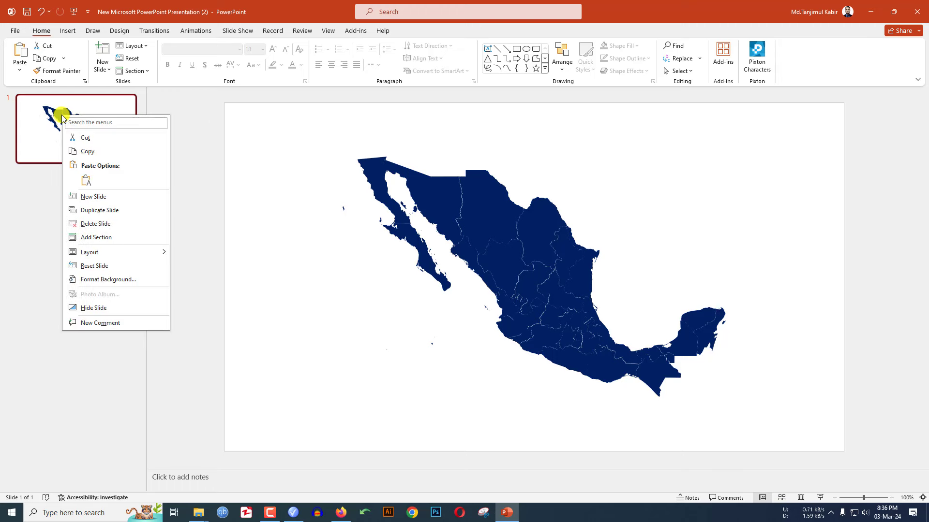
left_click(104, 210)
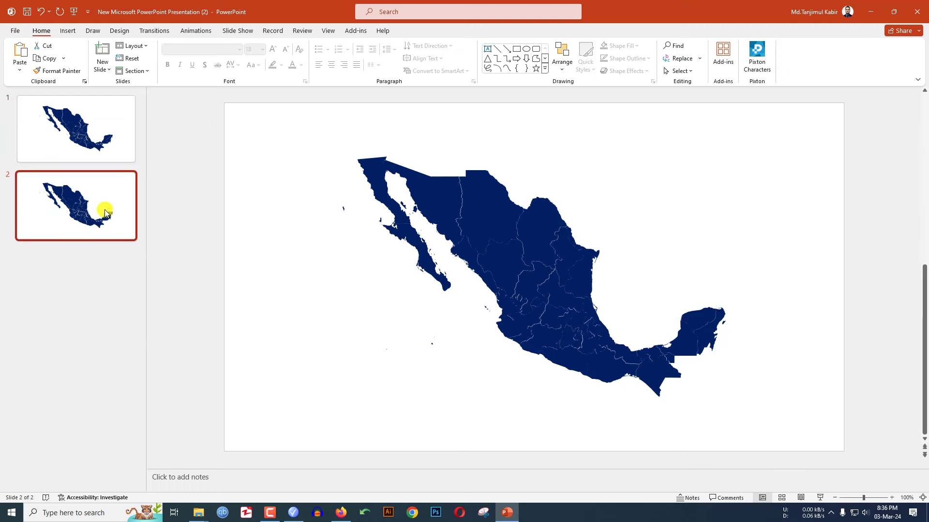
left_click(526, 265)
left_click_drag(338, 152, 136, 15)
left_click_drag(477, 255, 537, 265)
- Ungroup the slide 2 map and select the Veracruz state on its own
right_click(537, 265)
mouse_move(587, 347)
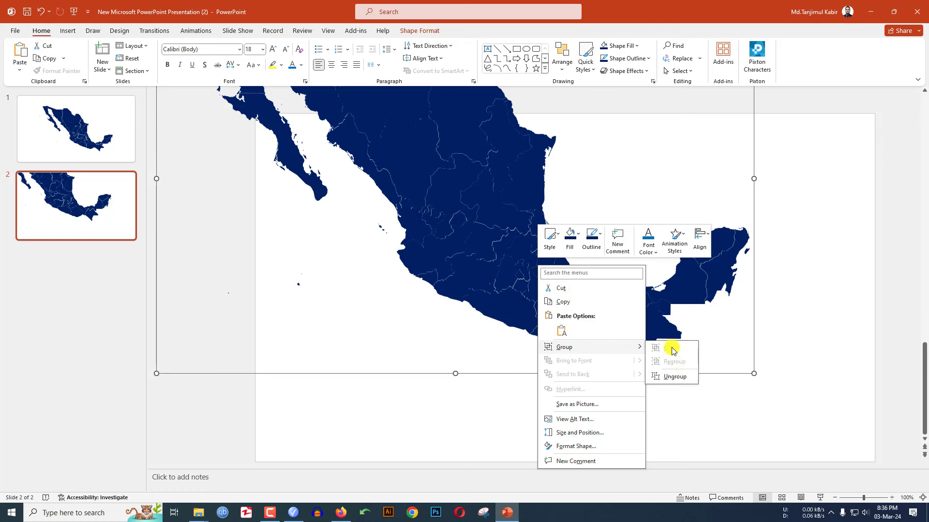
left_click(675, 376)
left_click(707, 437)
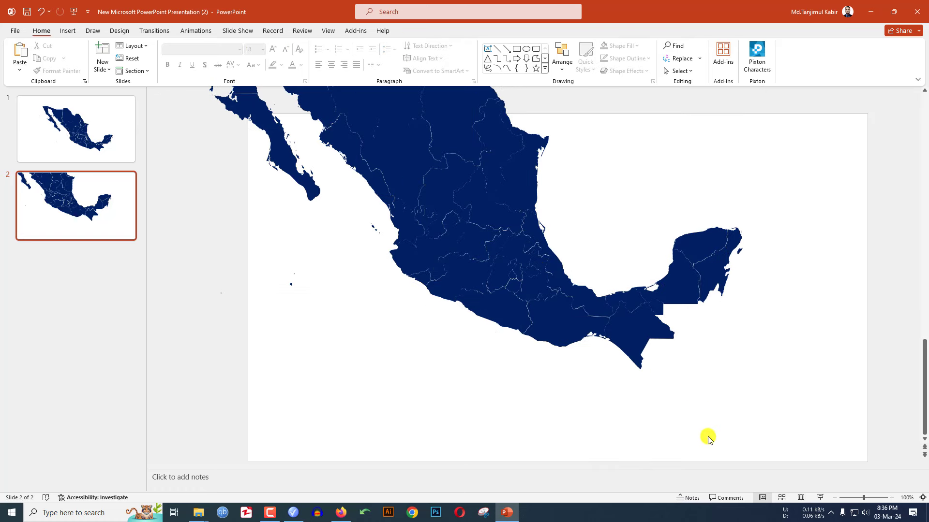
left_click(568, 290)
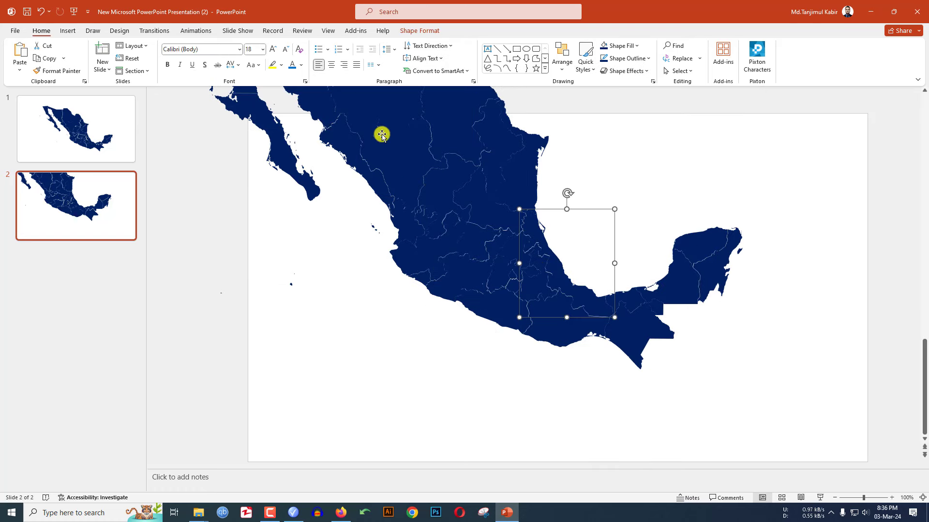
- Fill Veracruz with magenta from the standard palette and give it a matching magenta outline
left_click(414, 34)
left_click(368, 46)
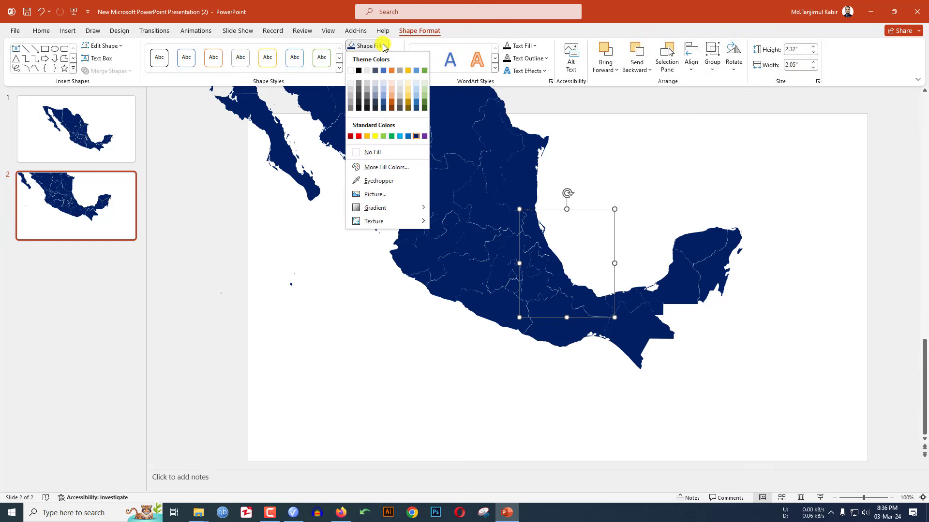
left_click(381, 167)
left_click(415, 173)
left_click(465, 229)
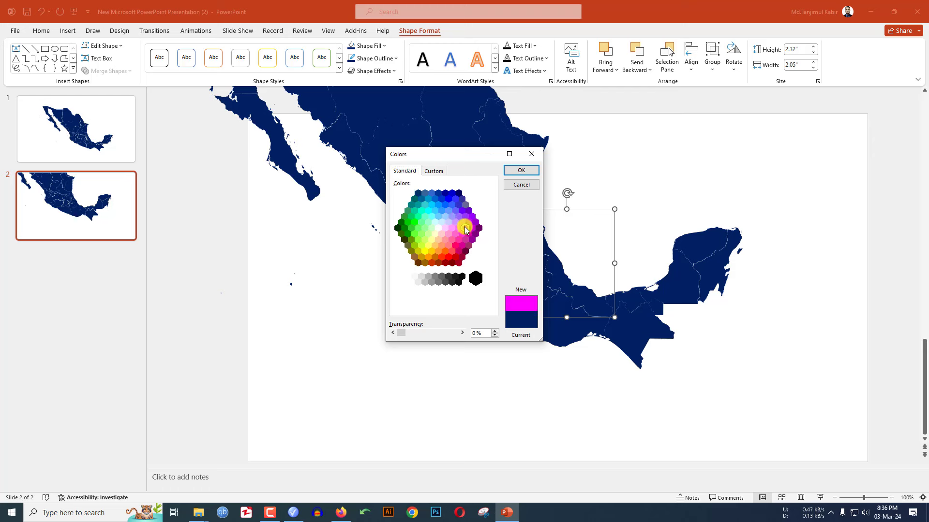
left_click(514, 174)
left_click(390, 58)
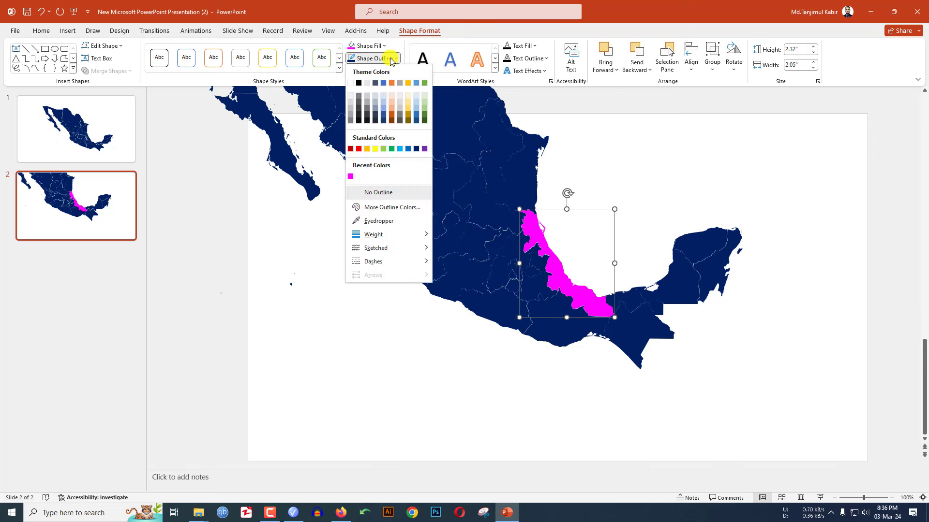
left_click(350, 176)
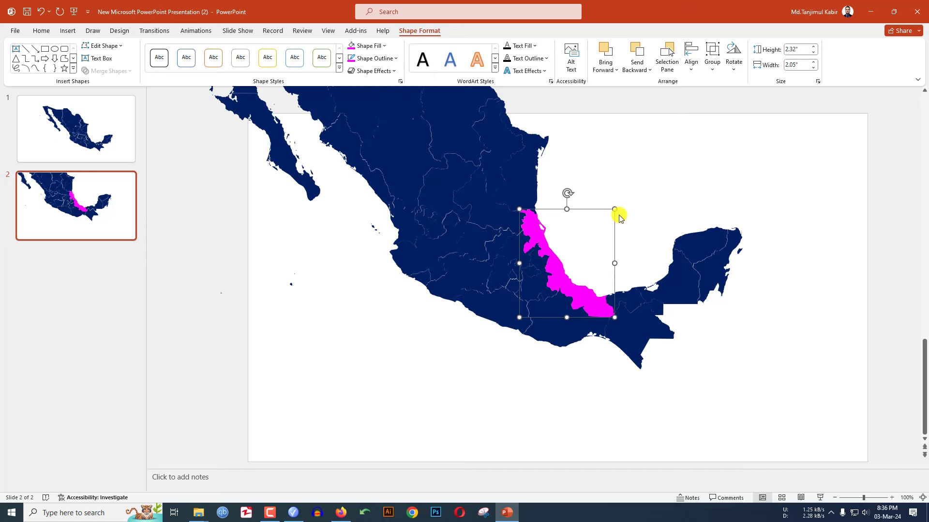
left_click(68, 31)
left_click(161, 65)
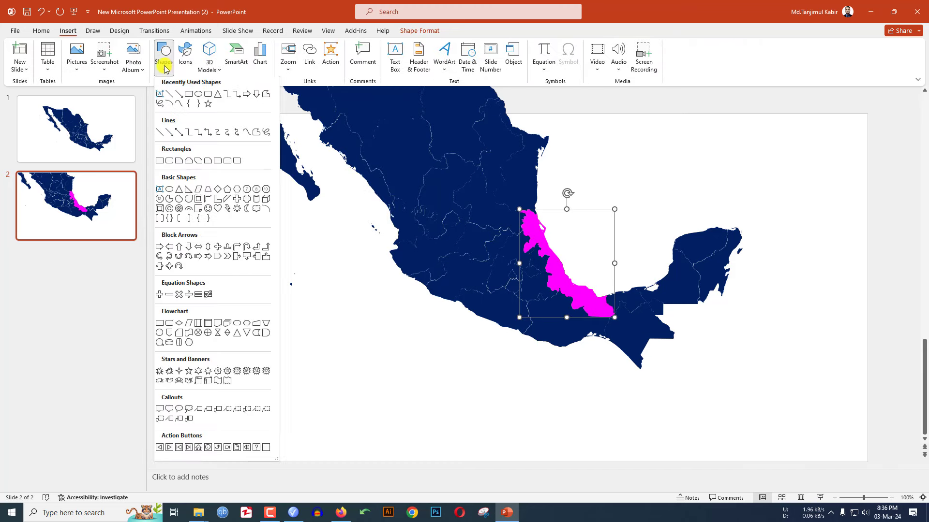
- Add a text box right of the magenta state reading 'VERAARUZ LLAVE' in LEMON MILK font
left_click(162, 99)
left_click_drag(567, 219, 667, 240)
type("VERAARUZ LLAVE")
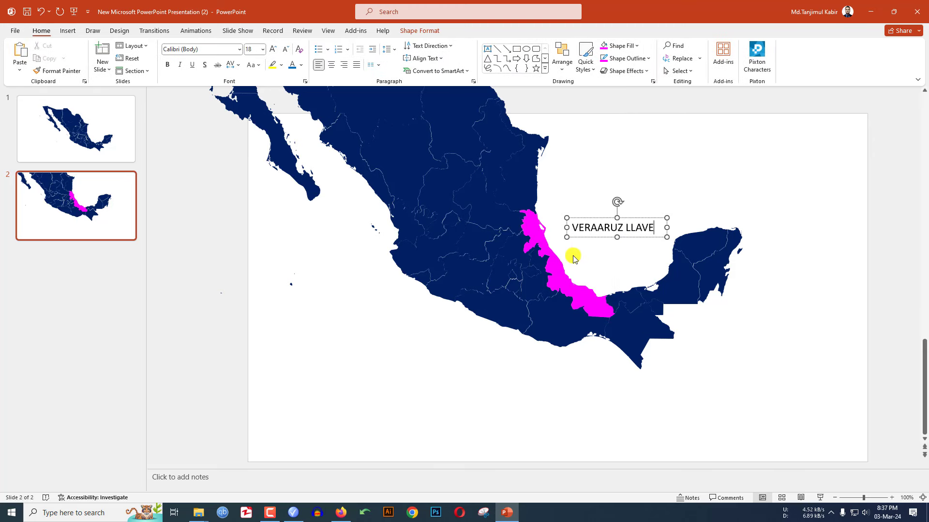
left_click_drag(654, 228, 572, 228)
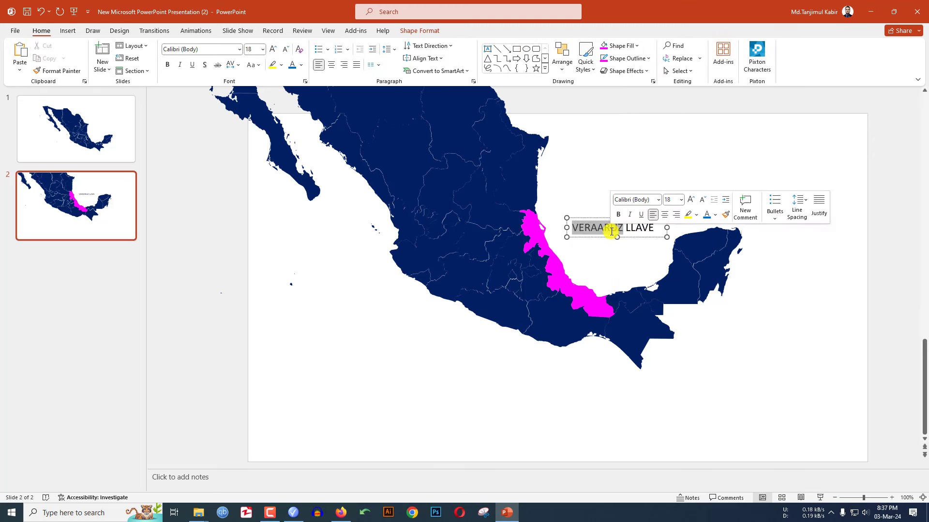
left_click(201, 50)
type("lemon milk")
key("Return")
left_click(600, 233)
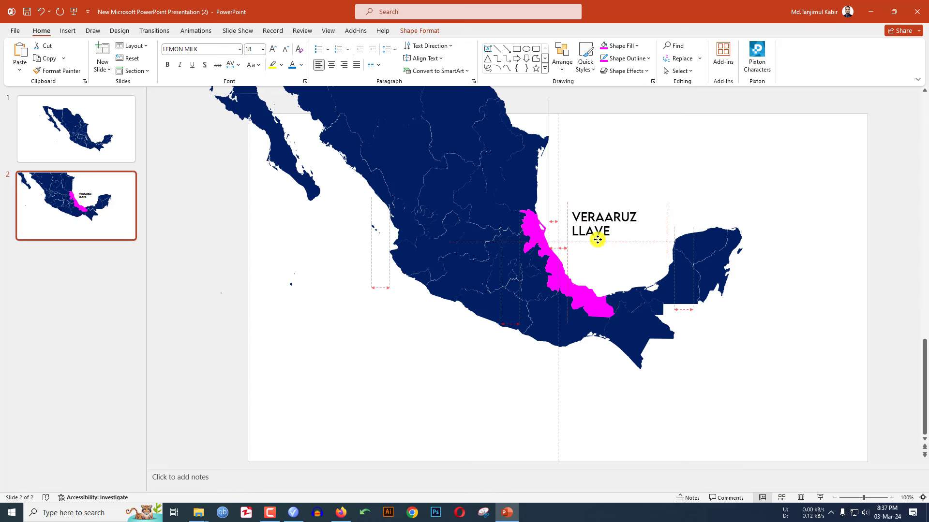
- Make the VERAARUZ LLAVE label bold and blue
triple_click(607, 229)
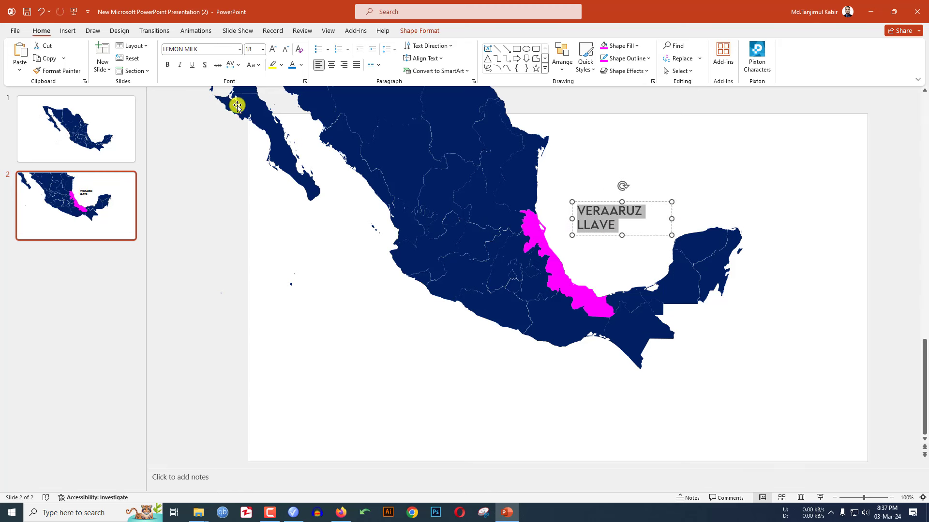
left_click(168, 66)
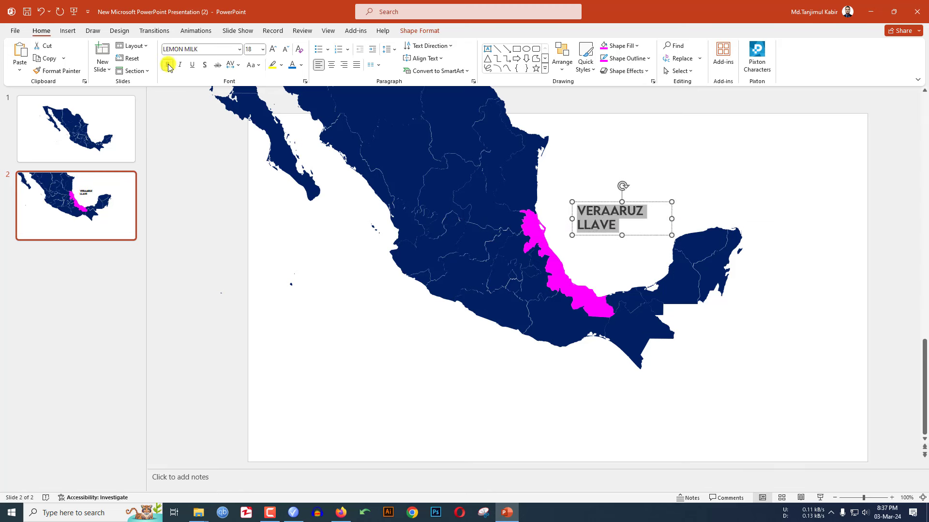
left_click(300, 69)
left_click(349, 157)
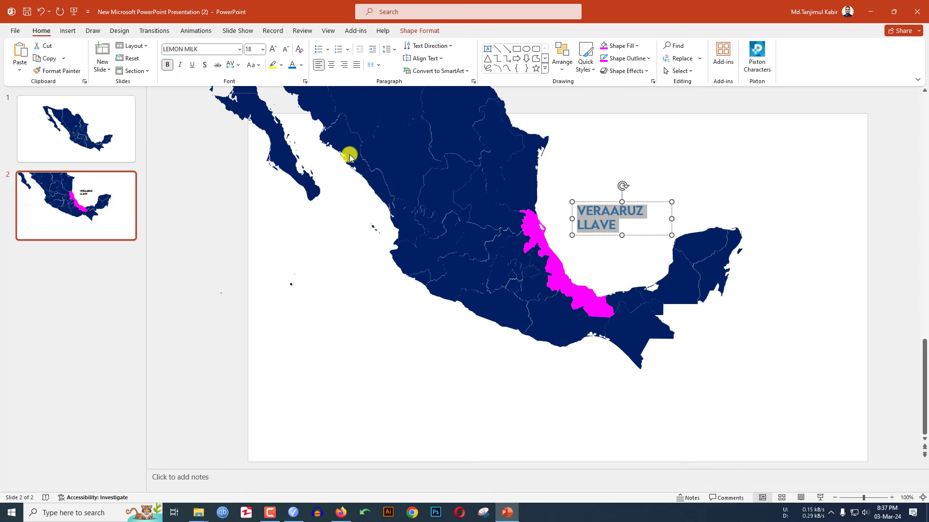
- Add a smaller 11 pt 'POPULATION: 20000' line under the state name
left_click(624, 226)
key("Return")
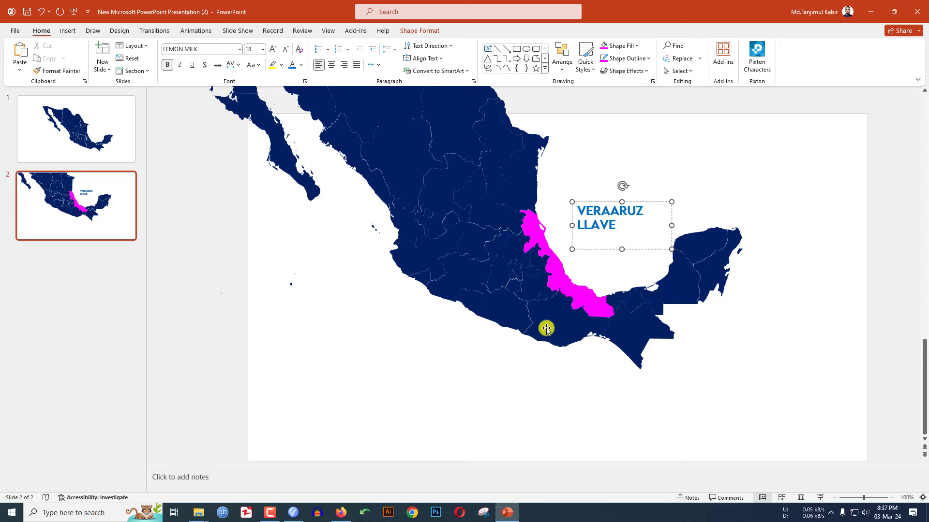
type("POPULATION:")
key("shift+Home")
left_click(286, 49)
left_click(286, 49)
left_click(286, 50)
left_click(286, 50)
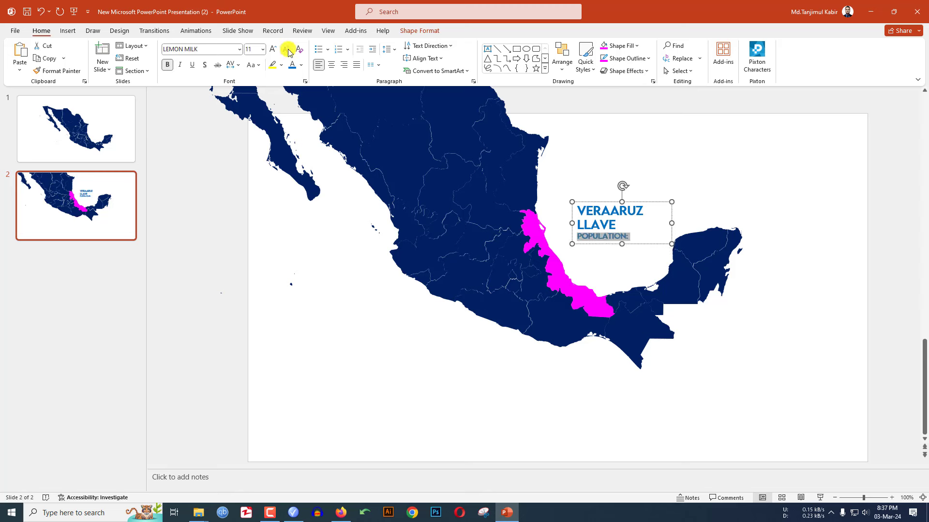
left_click(633, 236)
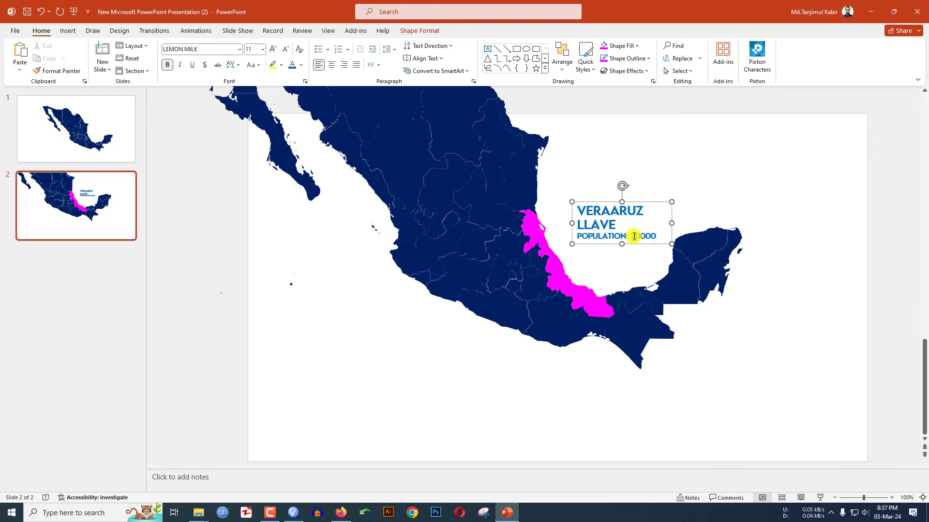
- Draw a thin vertical rectangle left of the label with magenta fill and outline
left_click(67, 30)
left_click(163, 57)
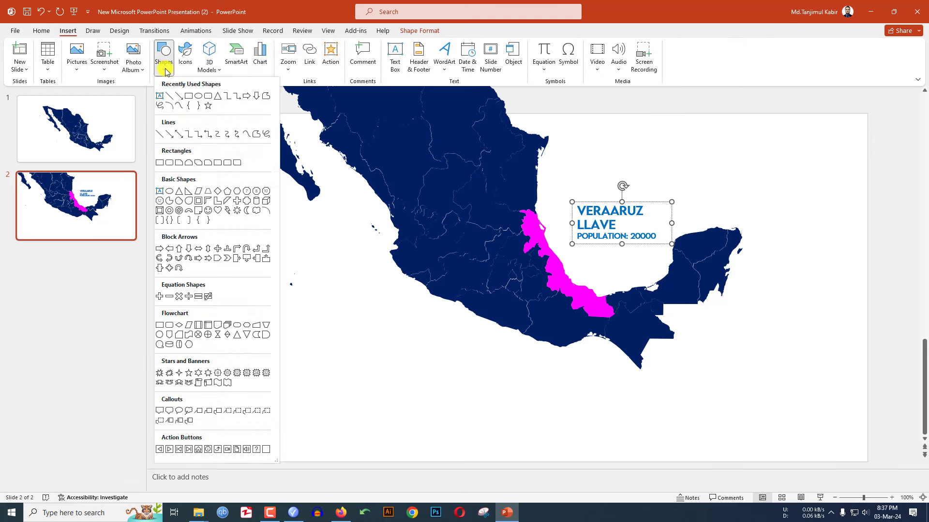
left_click(188, 96)
left_click_drag(560, 197, 572, 243)
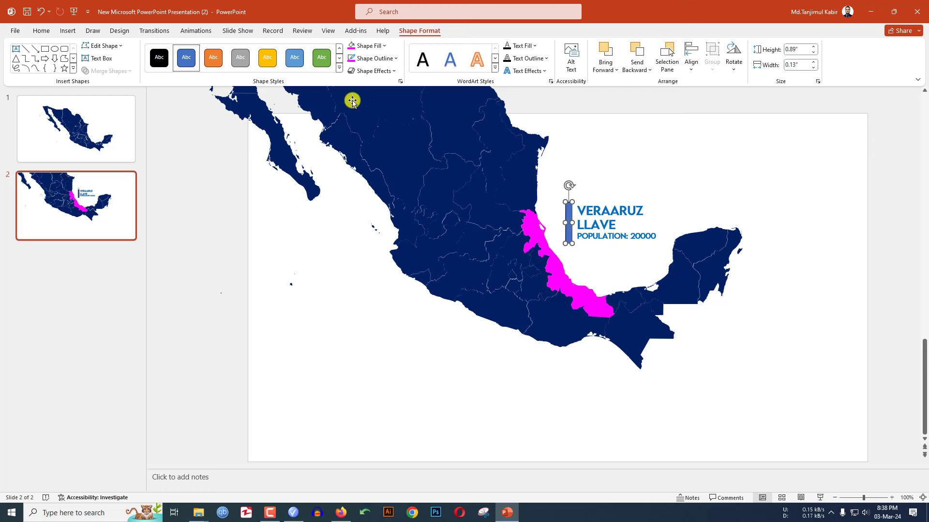
left_click(387, 60)
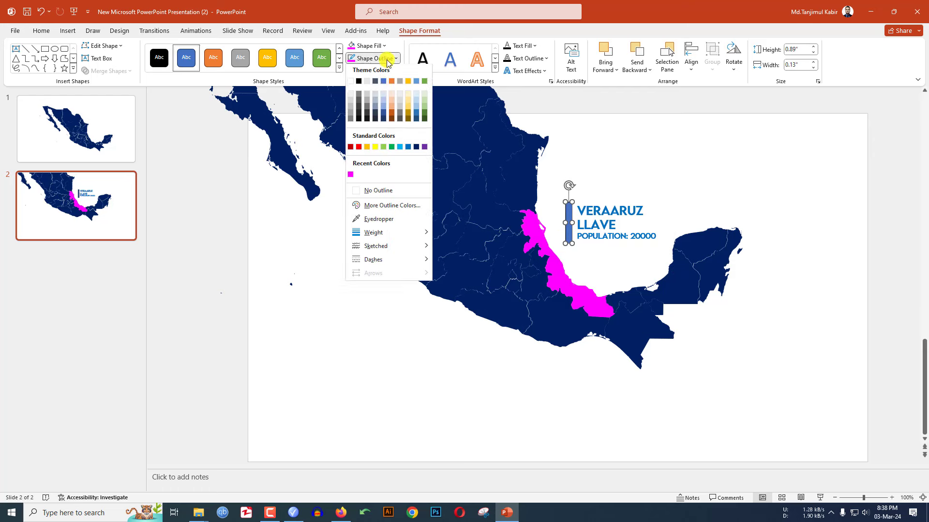
left_click(351, 176)
left_click(360, 45)
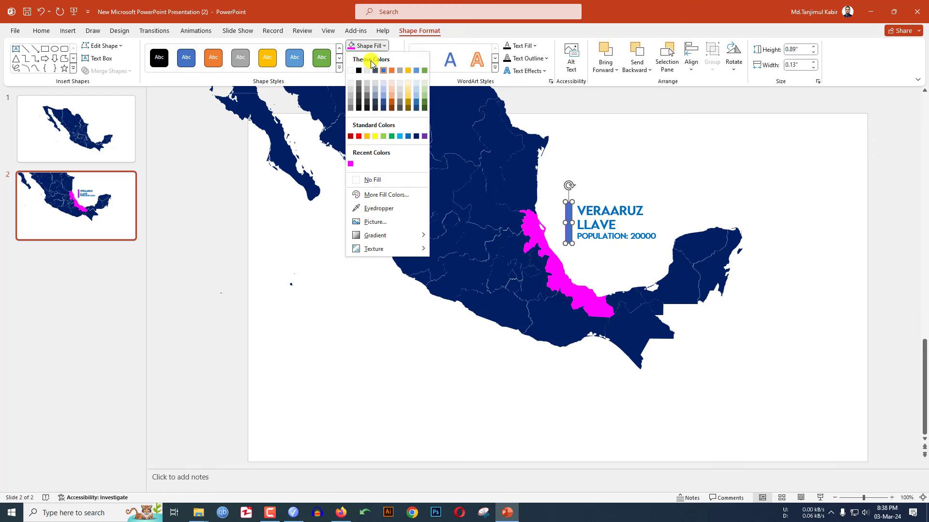
left_click(350, 164)
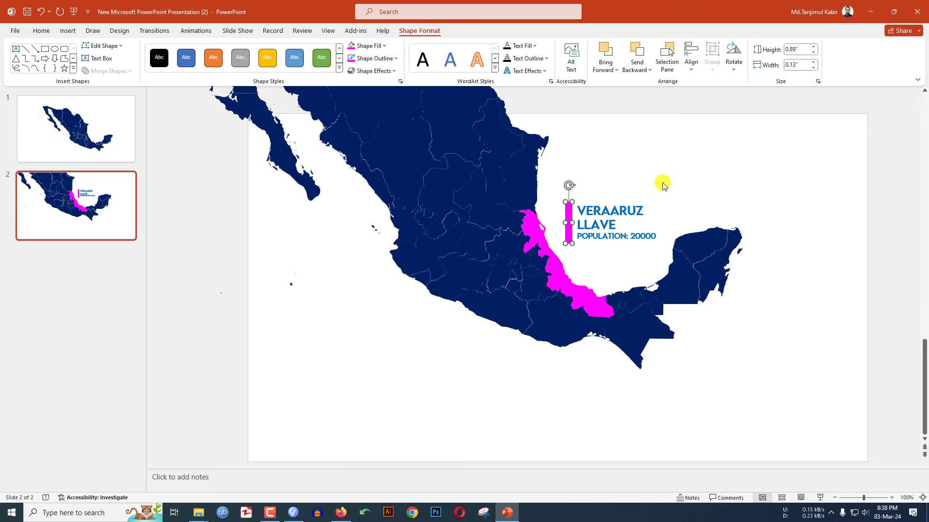
key("Escape")
scroll(282, 243, "down", 3)
scroll(267, 234, "down", 2)
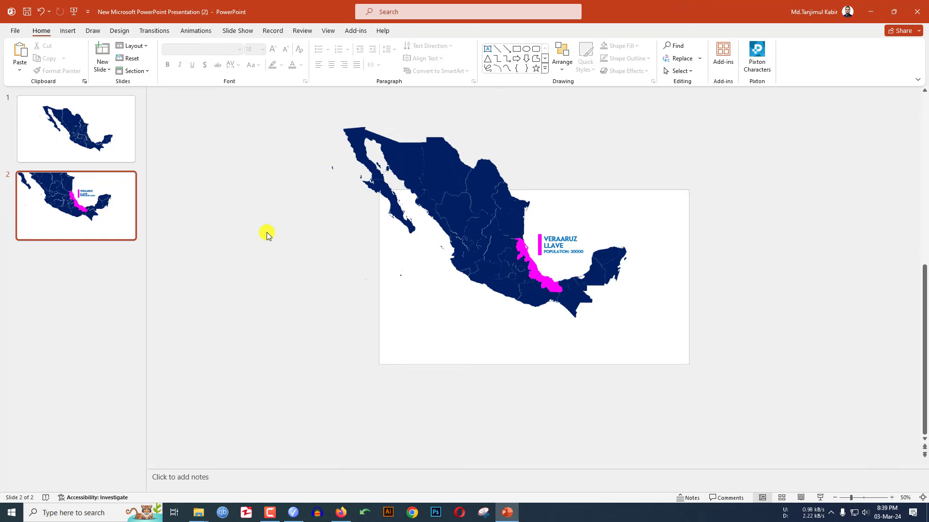
- Group slide 2's map shapes into one object, leaving the label out
left_click_drag(305, 117, 715, 460)
left_click(578, 235, "ctrl")
key("ctrl+g")
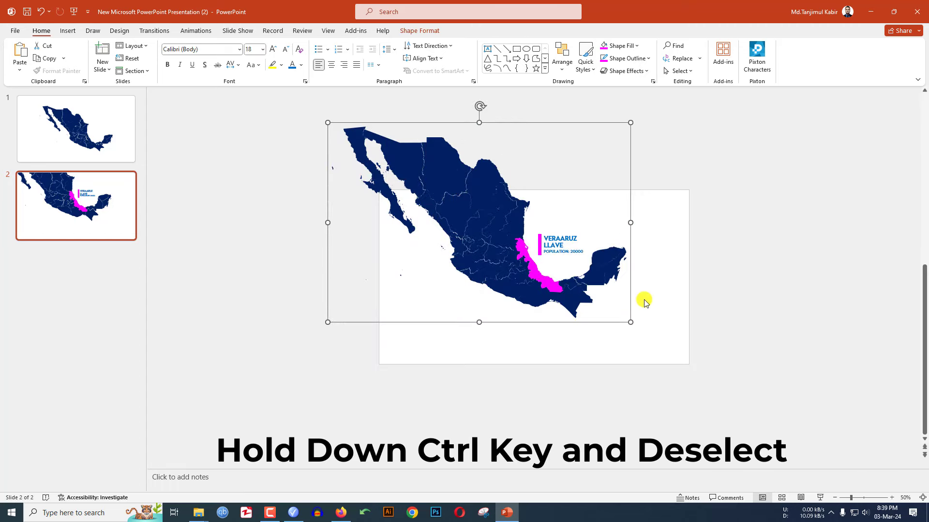
left_click_drag(515, 266, 476, 282)
key("ctrl+z")
- Duplicate slide 2 as slide 3 and enlarge its map, shifting it lower right
right_click(93, 220)
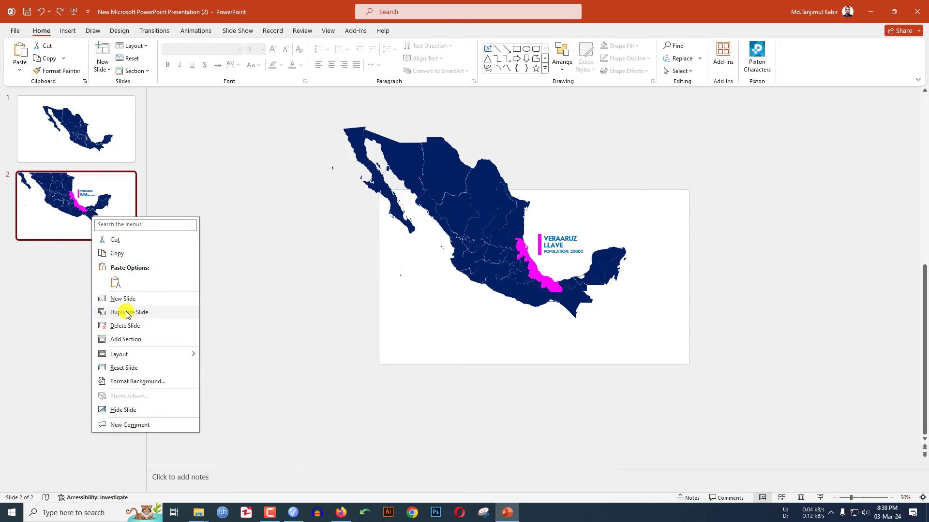
left_click(127, 313)
left_click(492, 237)
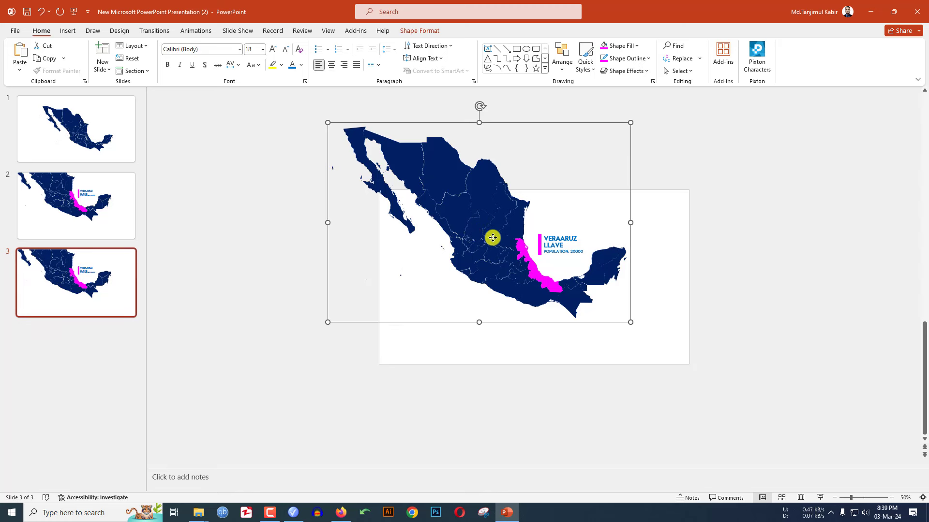
left_click_drag(491, 239, 560, 333)
left_click_drag(706, 423, 734, 442)
left_click_drag(583, 360, 568, 350)
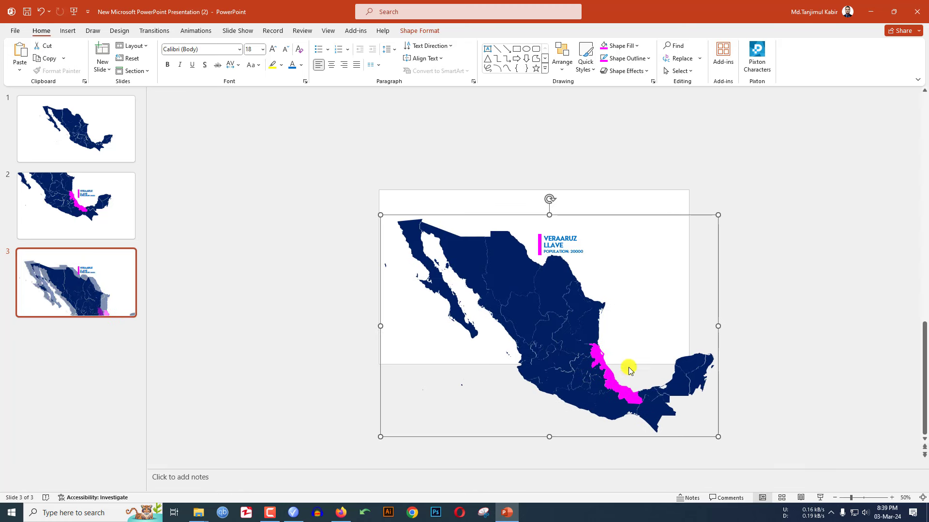
right_click(573, 349)
- Ungroup slide 3's map and eyedrop the map's navy into Veracruz's fill and outline
mouse_move(624, 228)
left_click(707, 260)
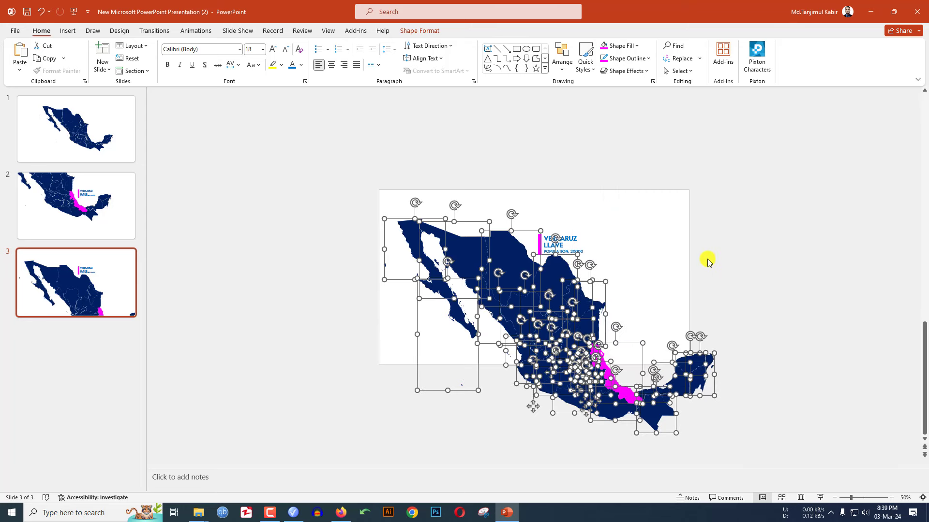
left_click(613, 382)
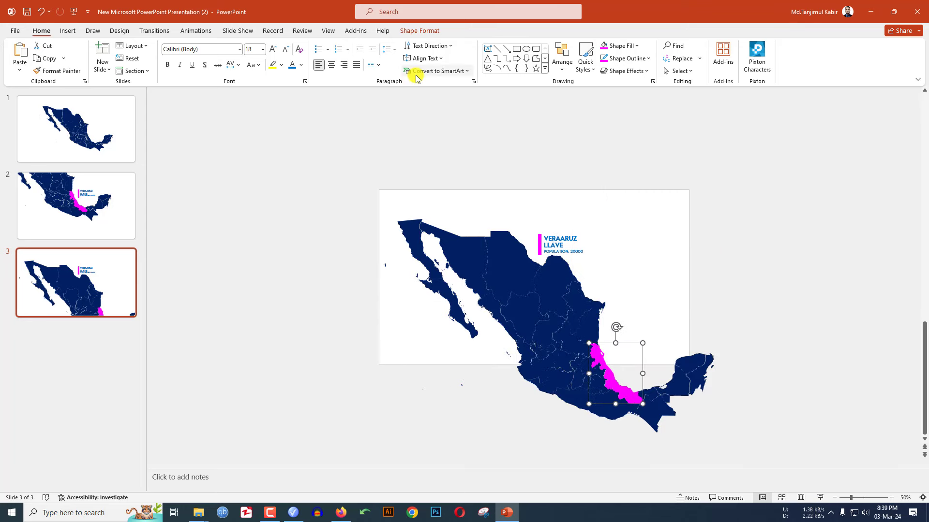
left_click(419, 31)
left_click(365, 46)
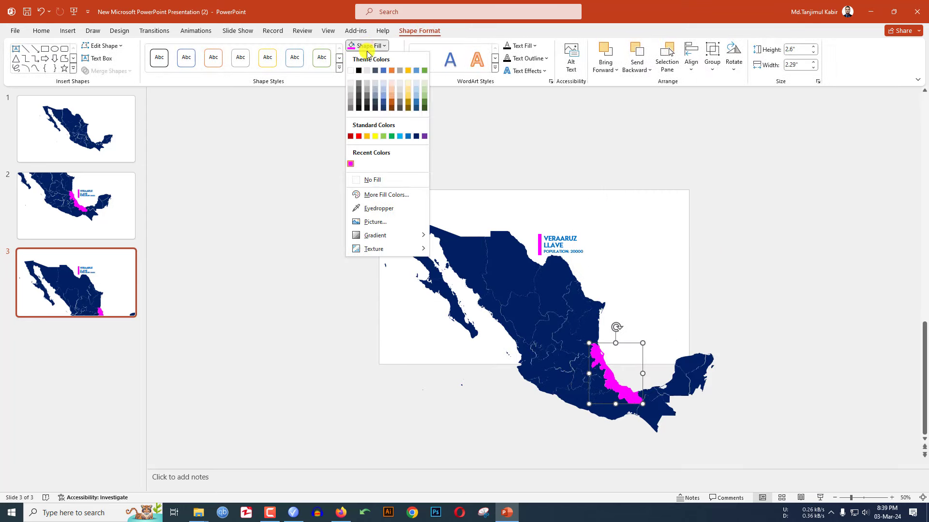
left_click(375, 209)
left_click(516, 272)
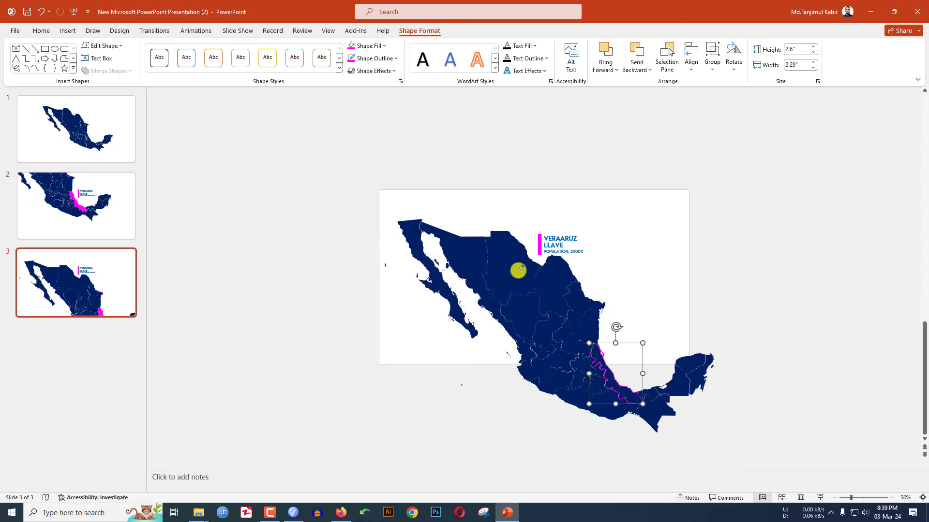
left_click(364, 58)
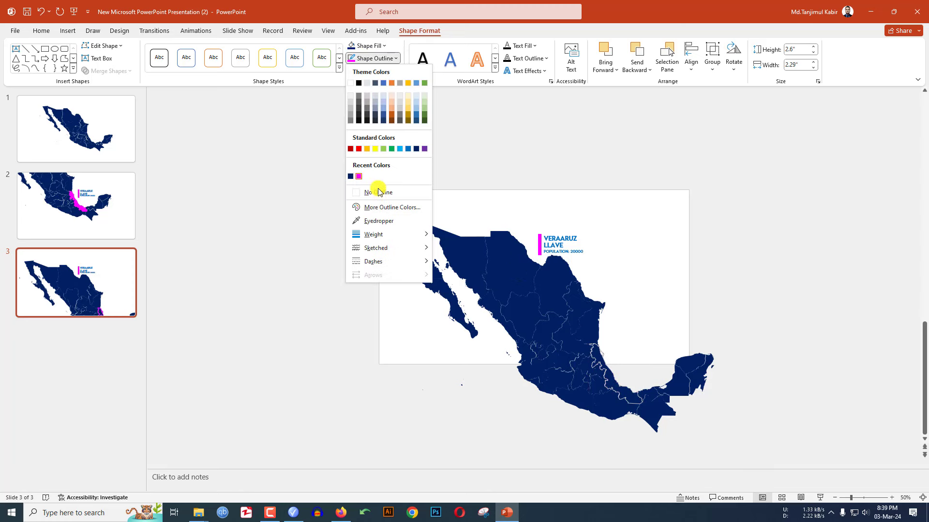
left_click(375, 220)
left_click(531, 263)
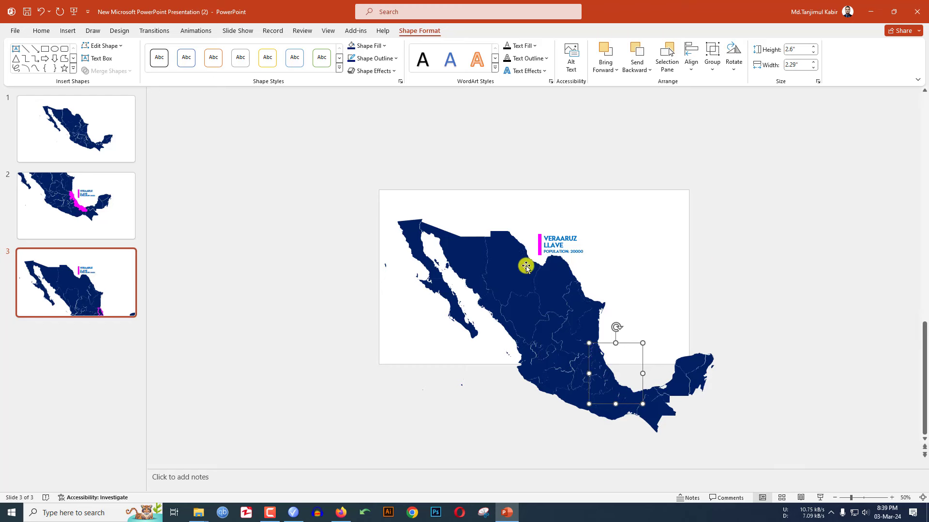
left_click(730, 258)
scroll(617, 241, "up", 2, "ctrl")
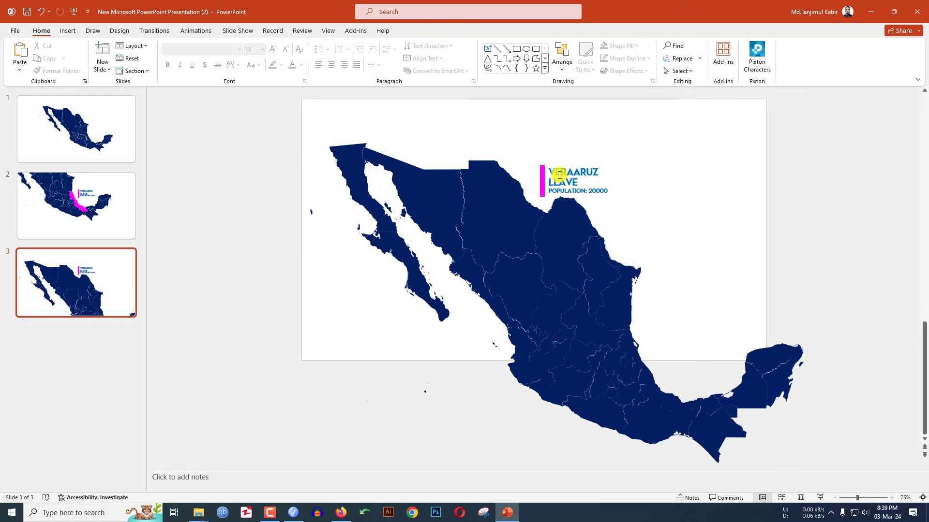
- Fill and outline the Coahuila state in magenta
left_click(566, 228)
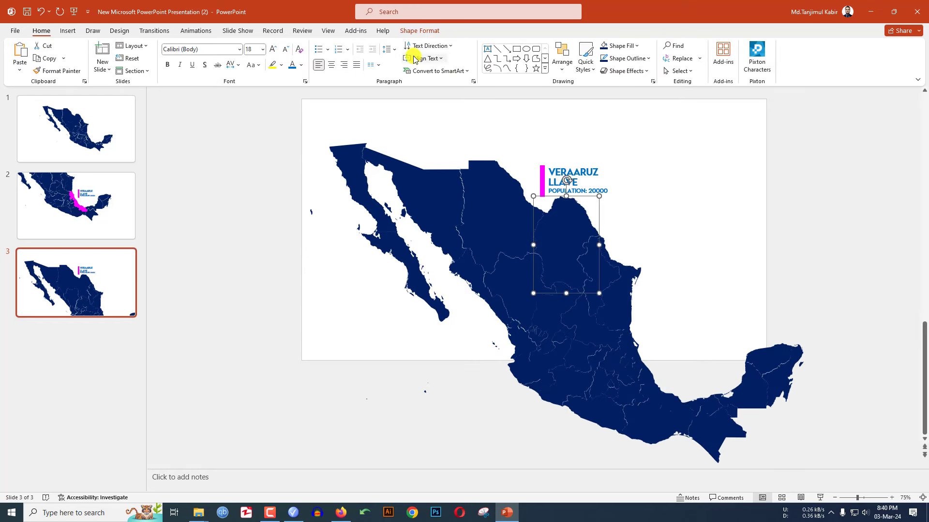
left_click(424, 32)
left_click(384, 46)
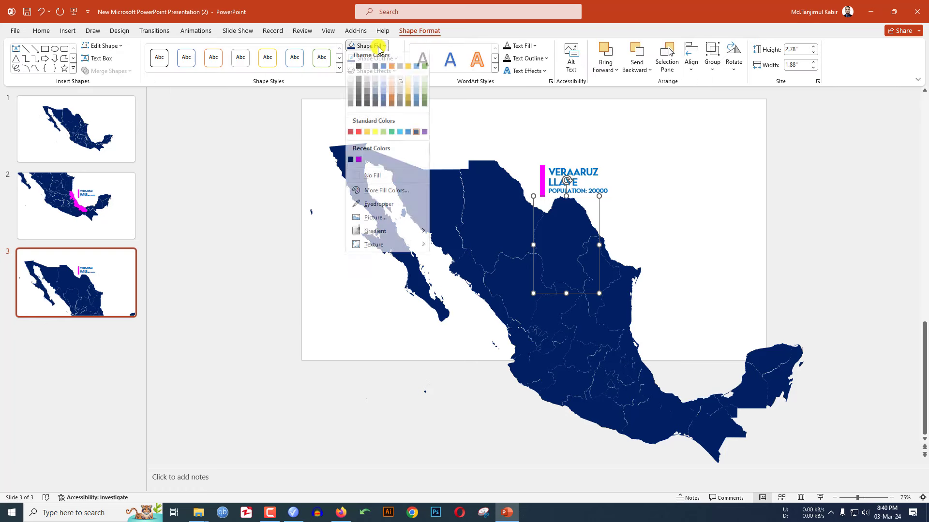
left_click(360, 164)
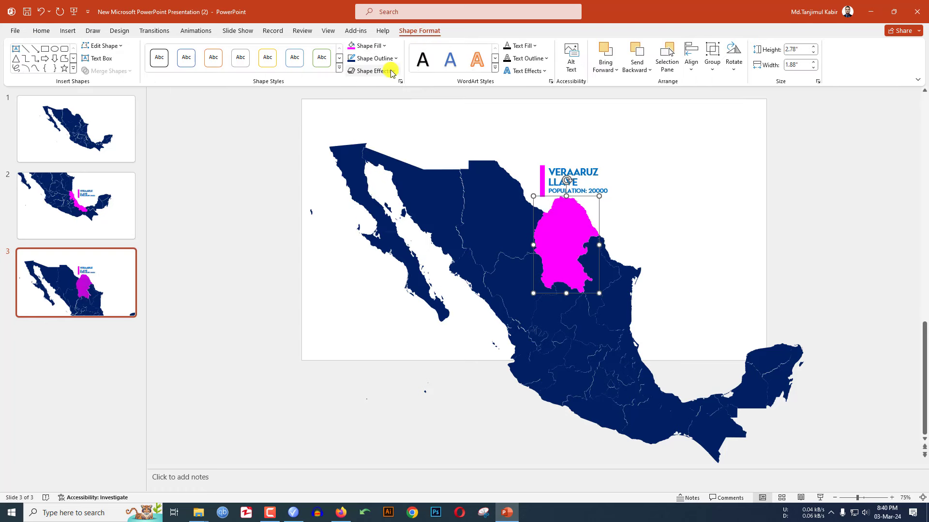
left_click(385, 59)
left_click(351, 176)
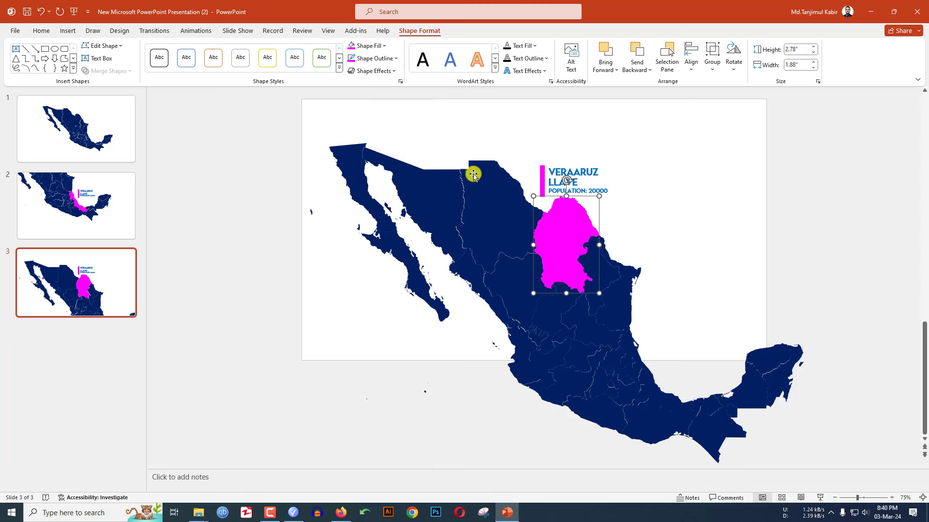
- Change the label to 'COAHUILA DE ZARAGOZA' with population 15000
left_click(618, 194)
key("ctrl+shift+Home")
type("COAHUILA DE ZARAGOZA")
key("Return")
left_click(620, 198)
left_click(610, 190)
double_click(610, 190)
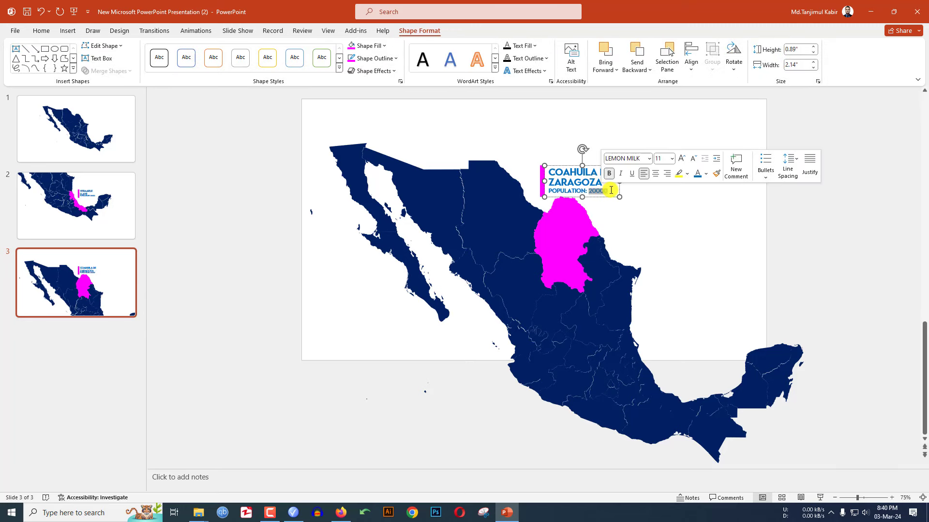
type("15000")
left_click(658, 191)
- Group all state shapes on slide 3, excluding the label and magenta bar
left_click_drag(272, 107, 898, 481)
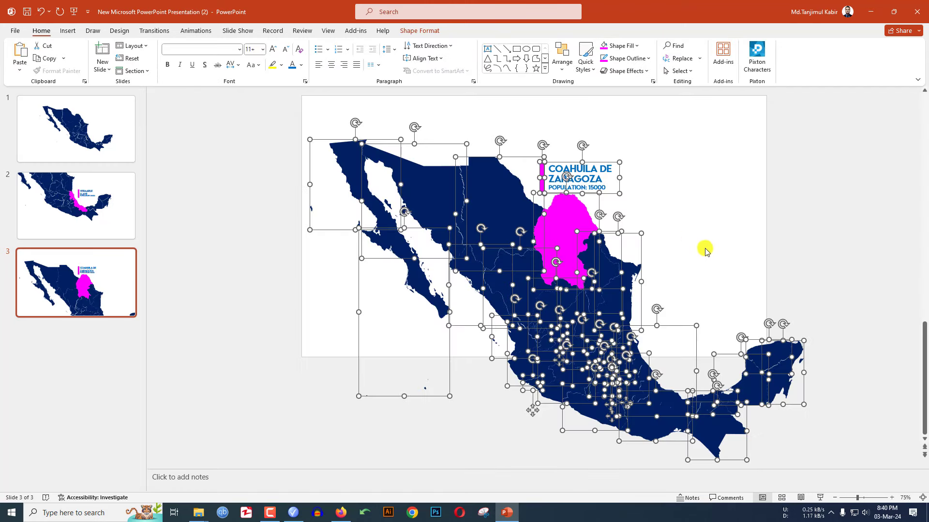
left_click(622, 190, "shift")
left_click(543, 174, "shift")
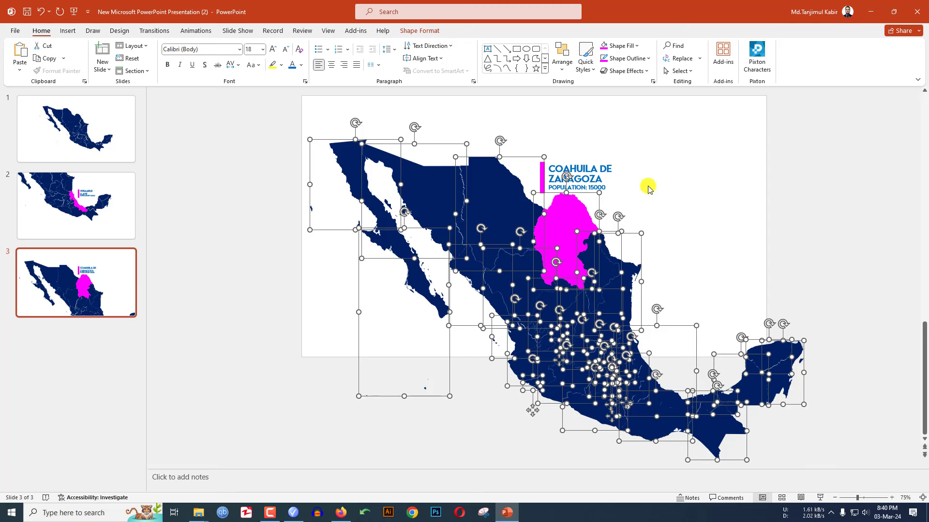
key("ctrl+g")
left_click(83, 204)
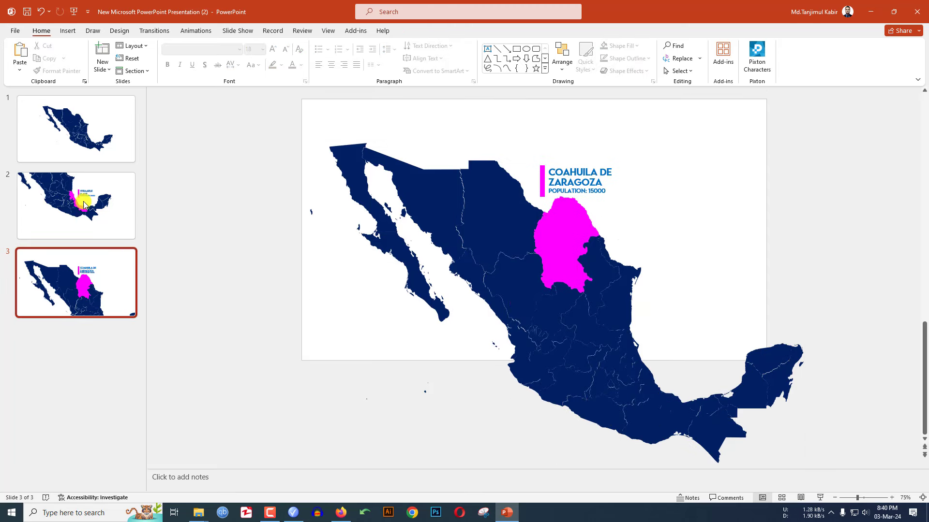
- Duplicate the plain map slide 1 and move the copy to the end as slide 4
right_click(80, 125)
left_click(116, 222)
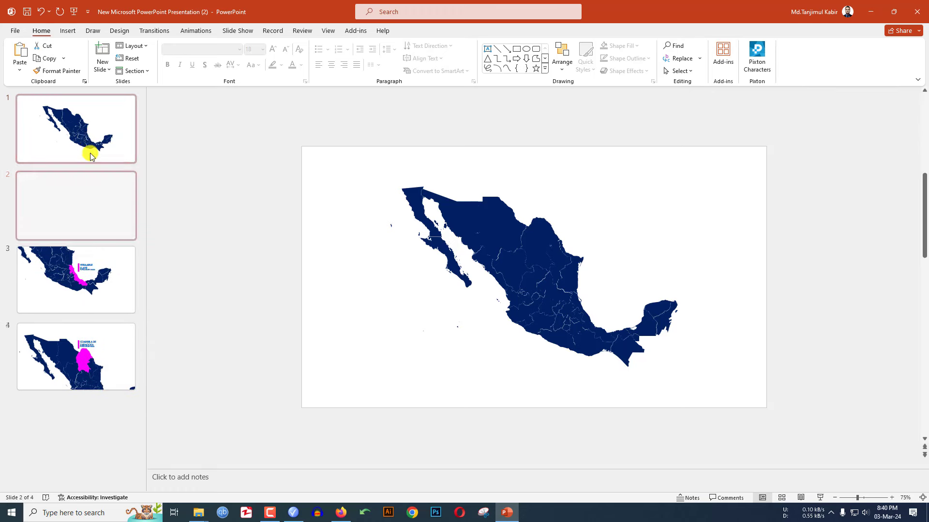
left_click_drag(62, 196, 82, 347)
- Give all four slides a Morph transition by Characters with a 01.25 duration
key("Home")
left_click(62, 196, "shift")
left_click(85, 265, "shift")
left_click(94, 343, "shift")
left_click(159, 32)
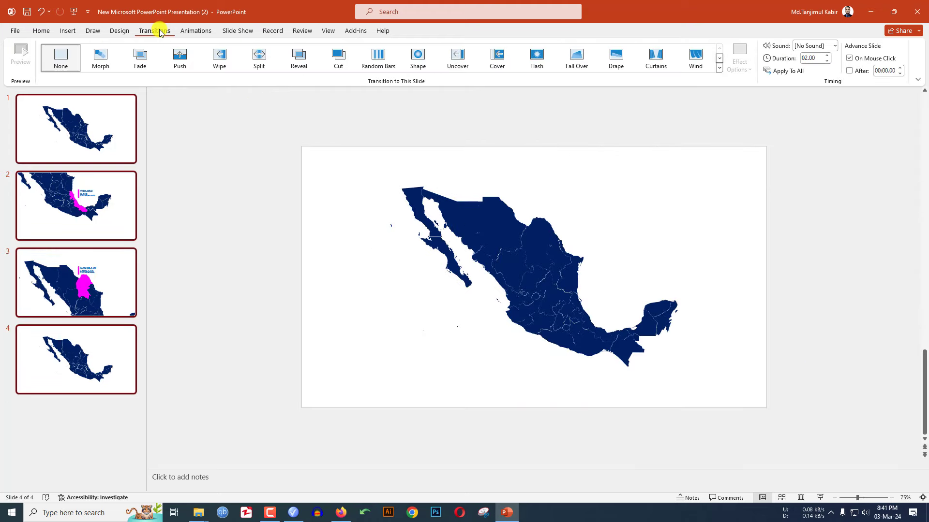
left_click(99, 57)
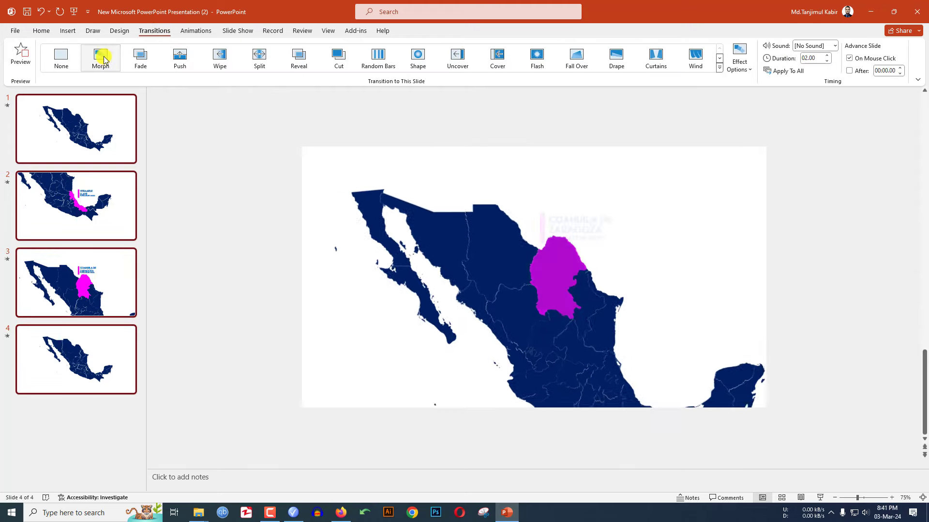
left_click(749, 72)
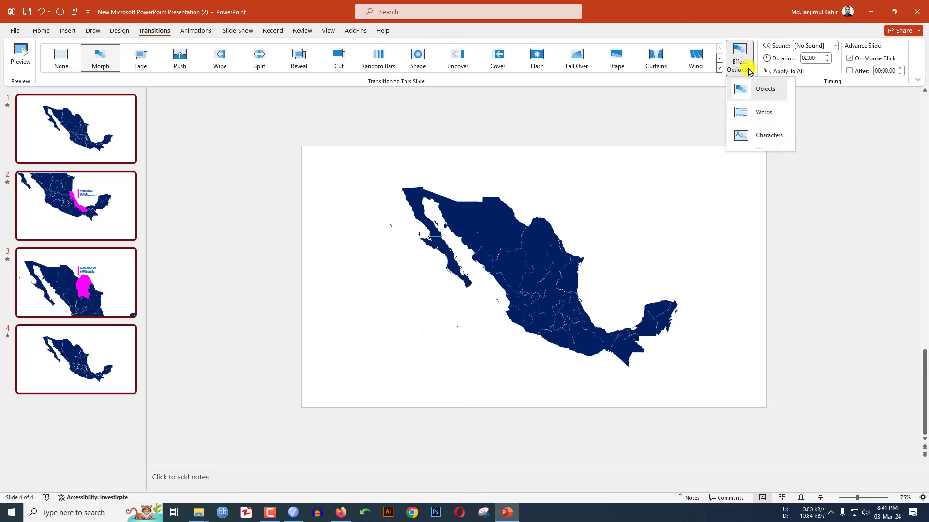
left_click(766, 140)
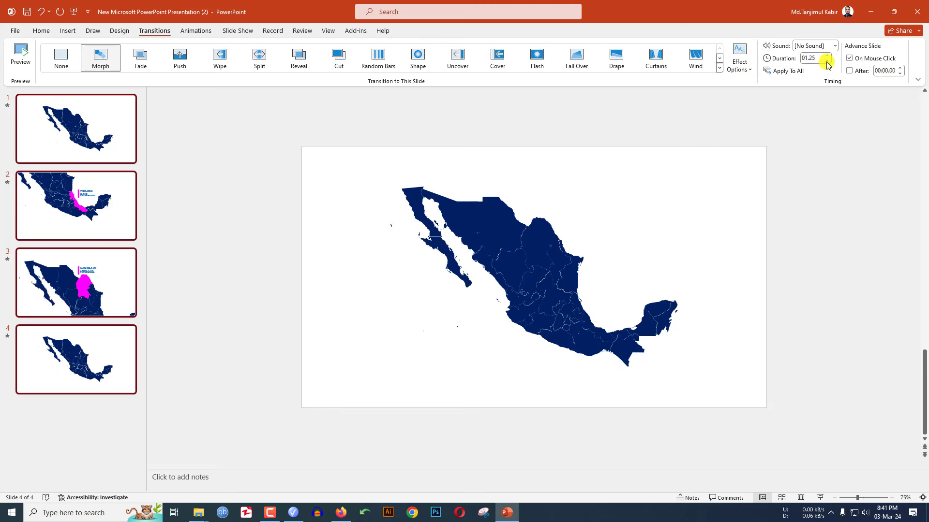
left_click(127, 141)
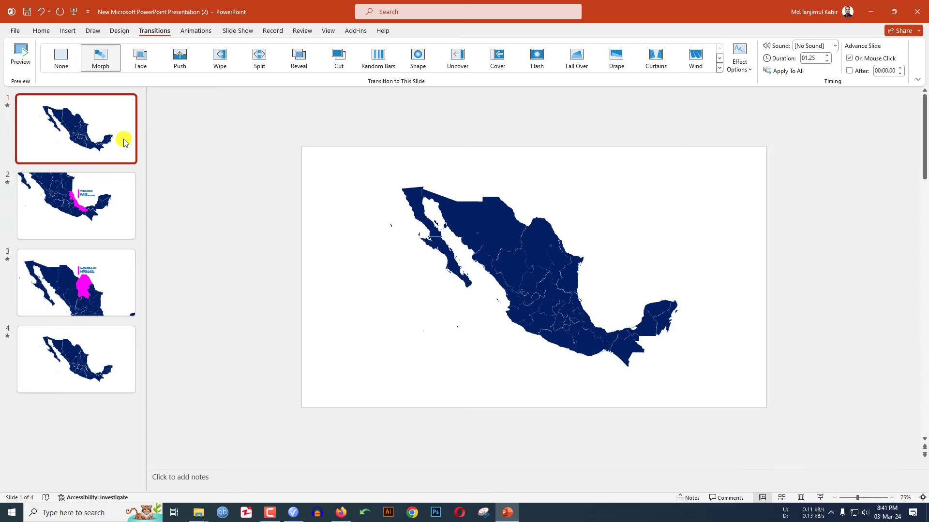
left_click(525, 237)
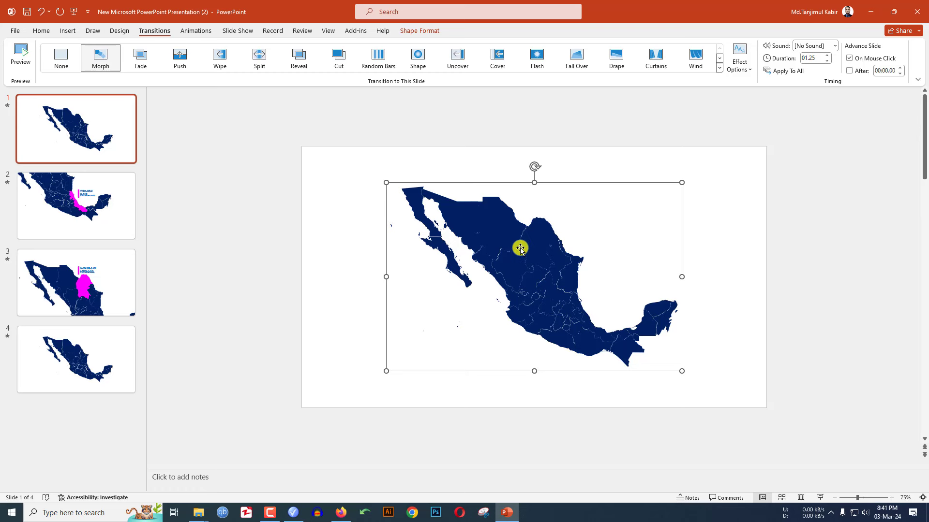
left_click(97, 205)
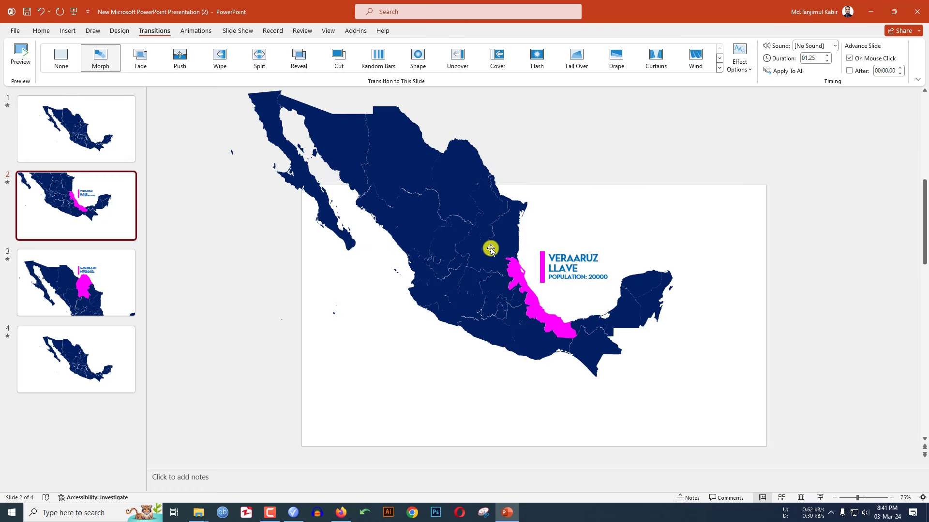
left_click(408, 204)
left_click(583, 282)
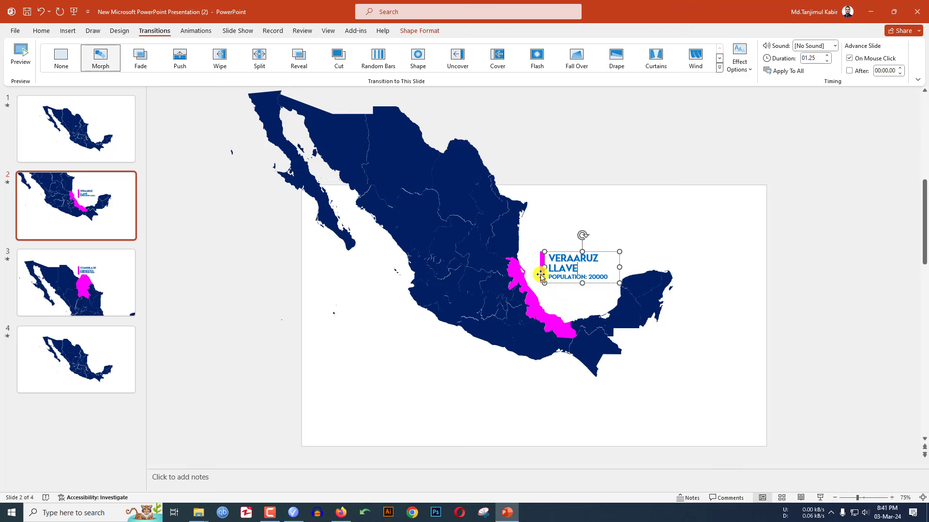
left_click(90, 274)
left_click(531, 300)
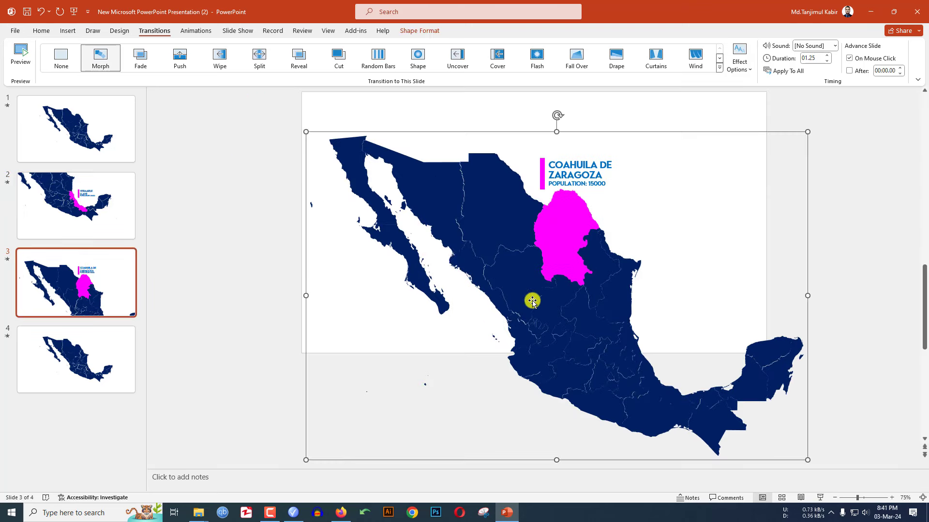
left_click(587, 165)
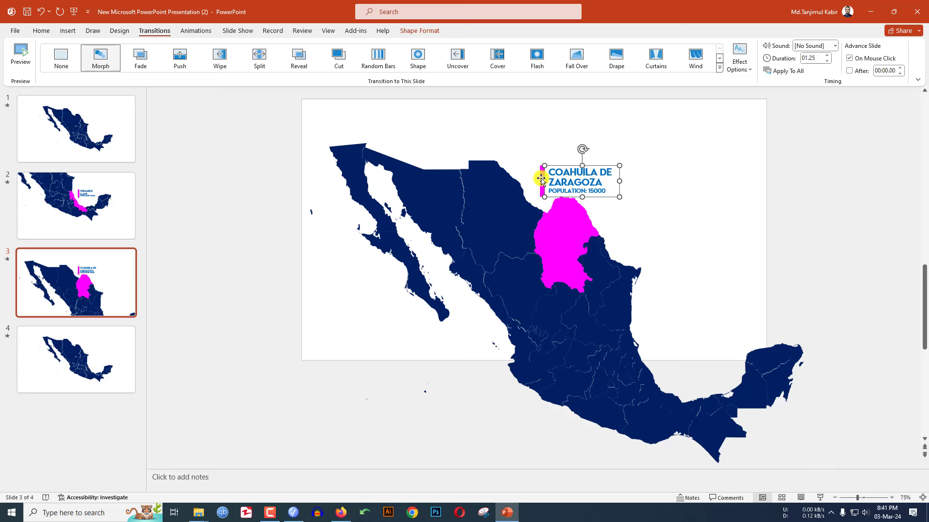
left_click(69, 350)
left_click(504, 277)
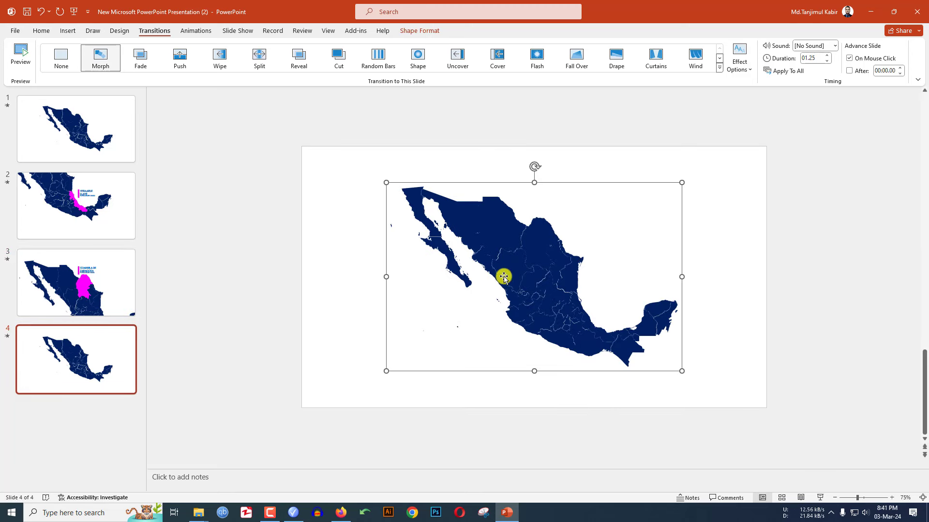
left_click(101, 131)
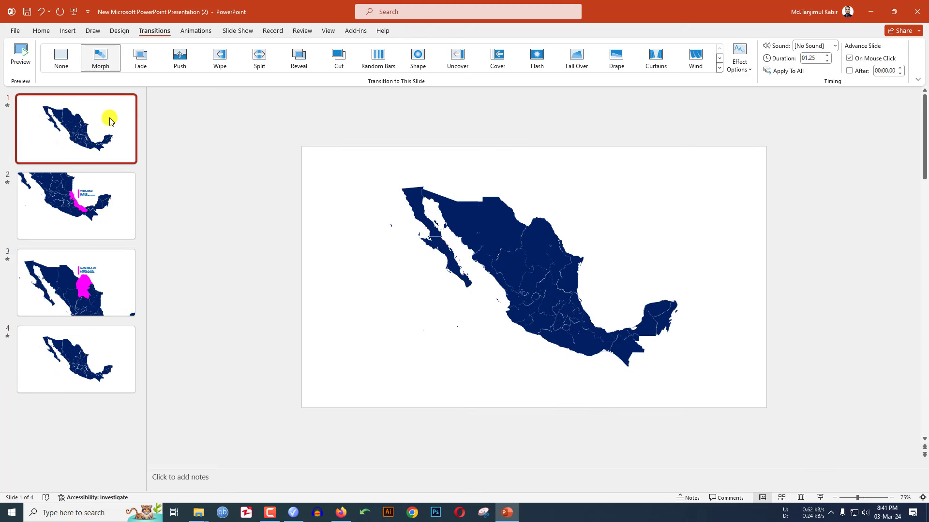